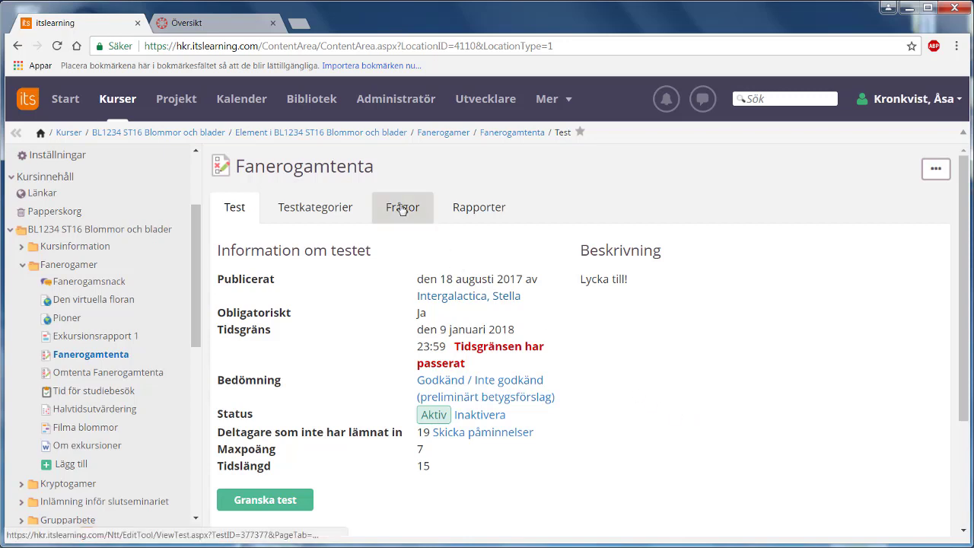
- Export all questions of the Fanerogamtenta test from its question list
{"action": "left_click", "coordinate": [402, 209]}
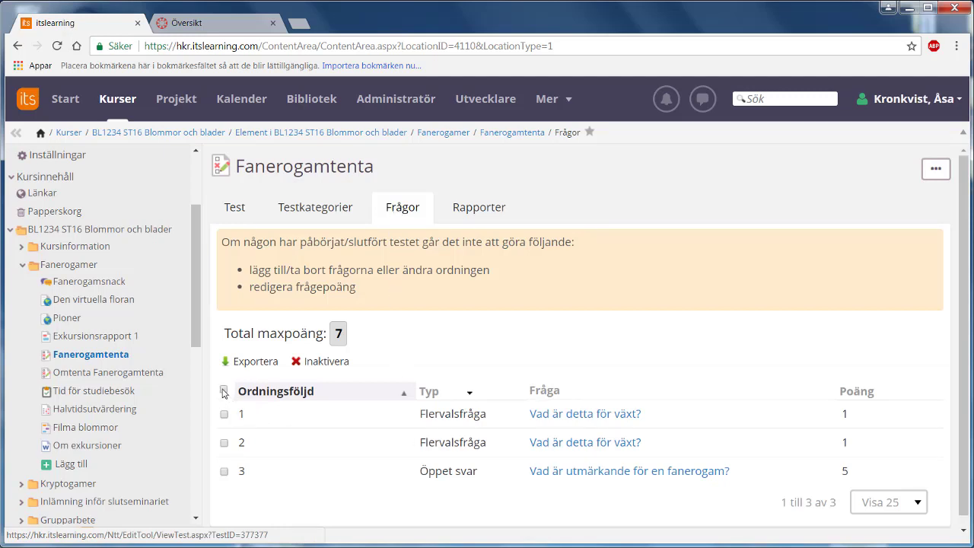
{"action": "left_click", "coordinate": [223, 391]}
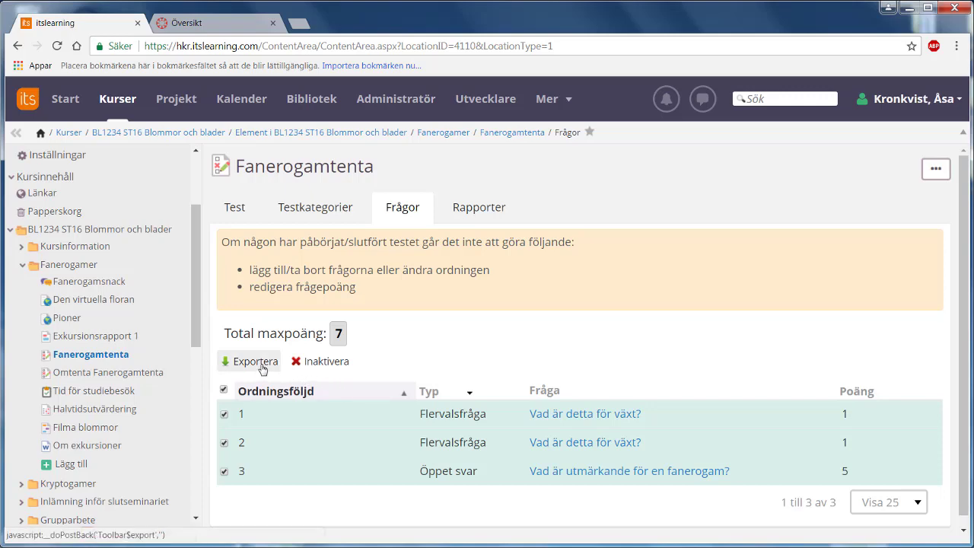
{"action": "left_click", "coordinate": [262, 369]}
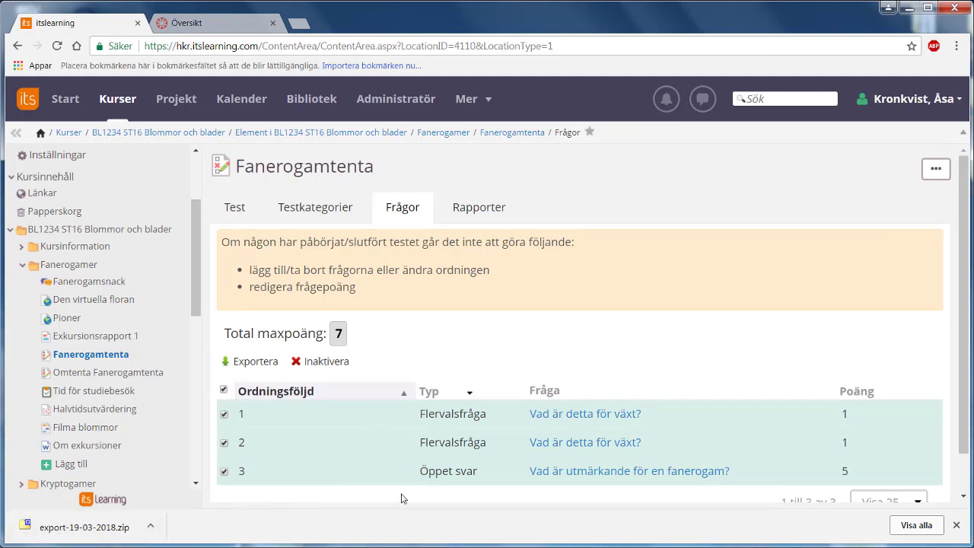
- Switch to Canvas and open the content import page in the settings of the Mina frågebanker course
{"action": "left_click", "coordinate": [240, 29]}
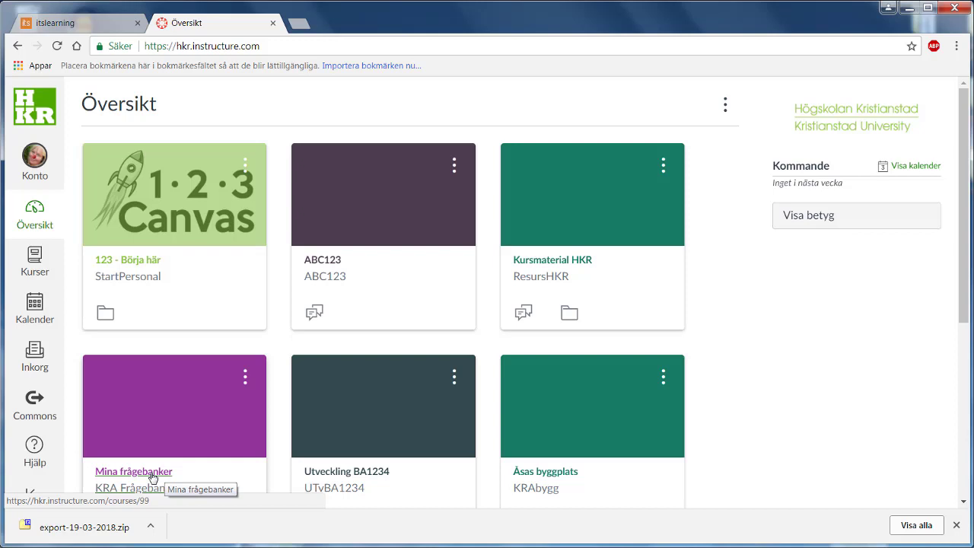
{"action": "left_click", "coordinate": [152, 477]}
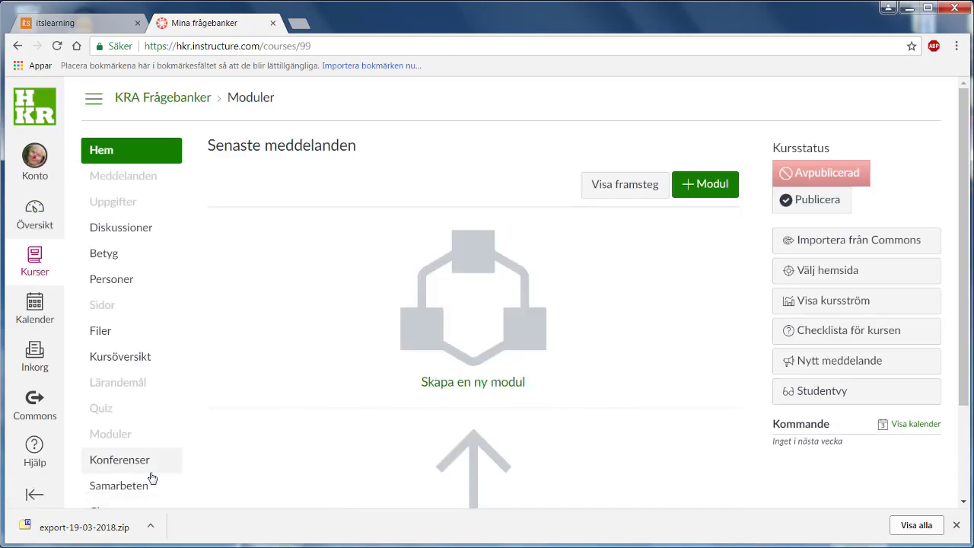
{"action": "scroll", "coordinate": [181, 379], "scroll_direction": "down", "scroll_amount": 2}
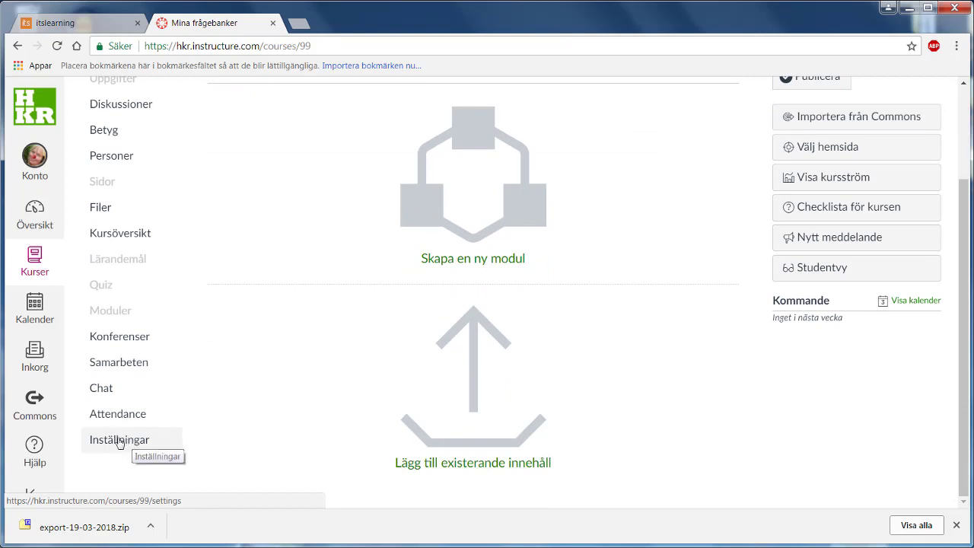
{"action": "left_click", "coordinate": [119, 441]}
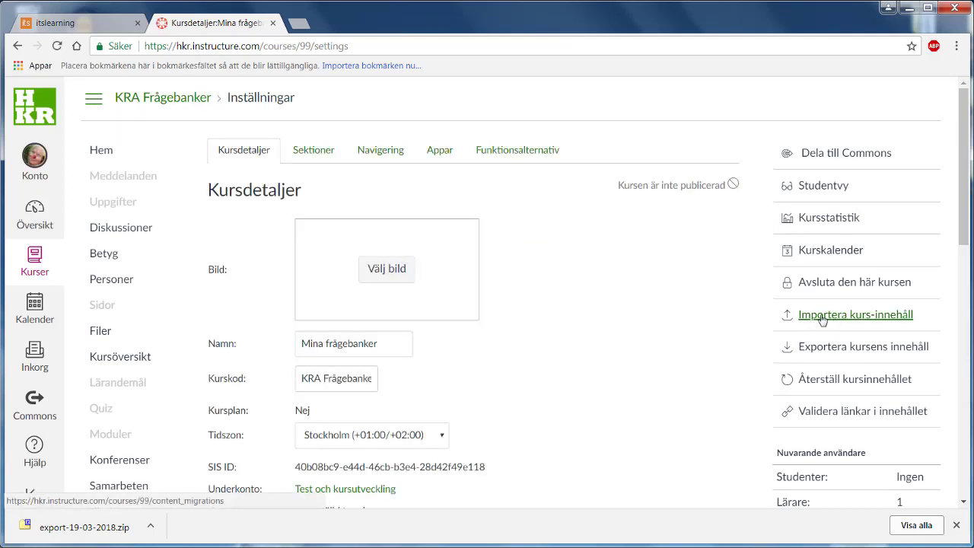
{"action": "left_click", "coordinate": [821, 318]}
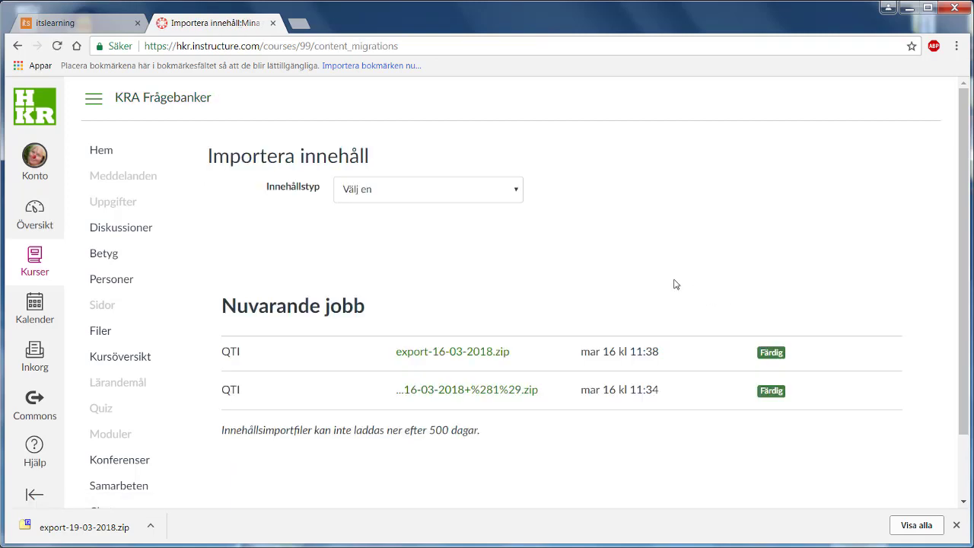
- Import export-19-03-2018.zip from the downloads folder into the course as a QTI zip file, without choosing a default question bank
{"action": "left_click", "coordinate": [516, 192]}
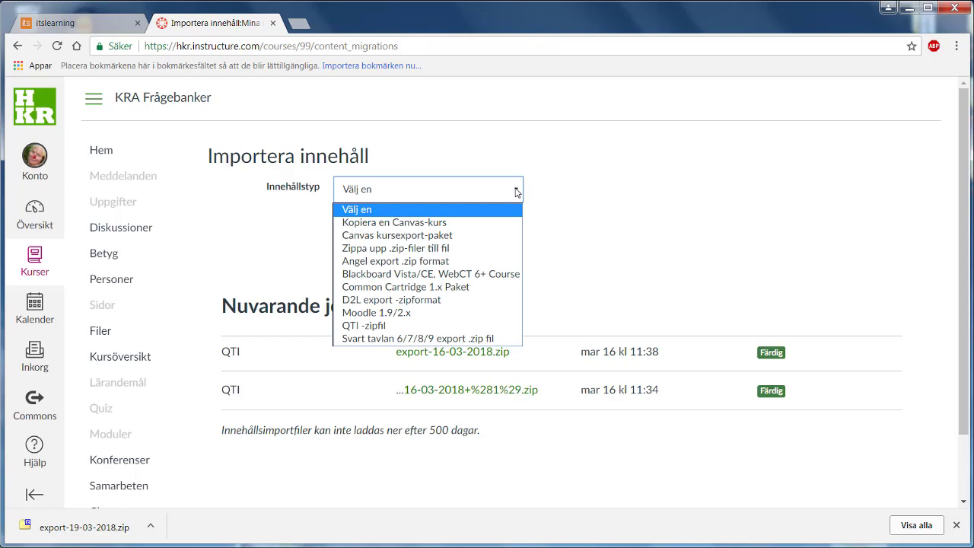
{"action": "left_click", "coordinate": [354, 325]}
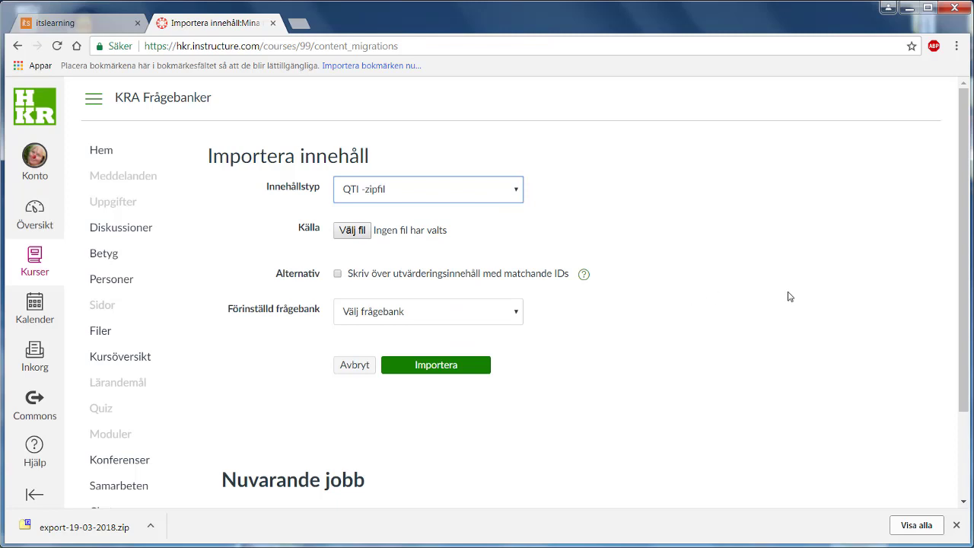
{"action": "left_click", "coordinate": [358, 232]}
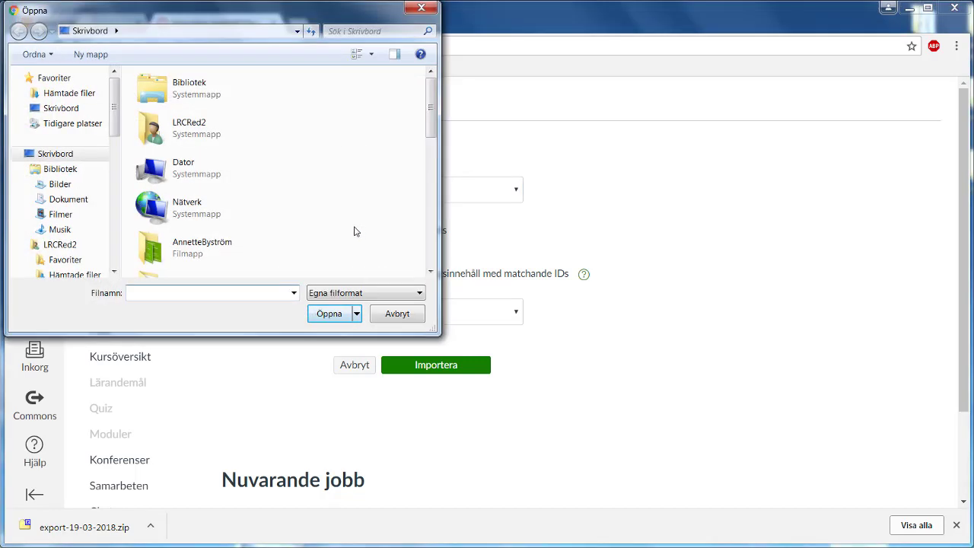
{"action": "left_click", "coordinate": [58, 93]}
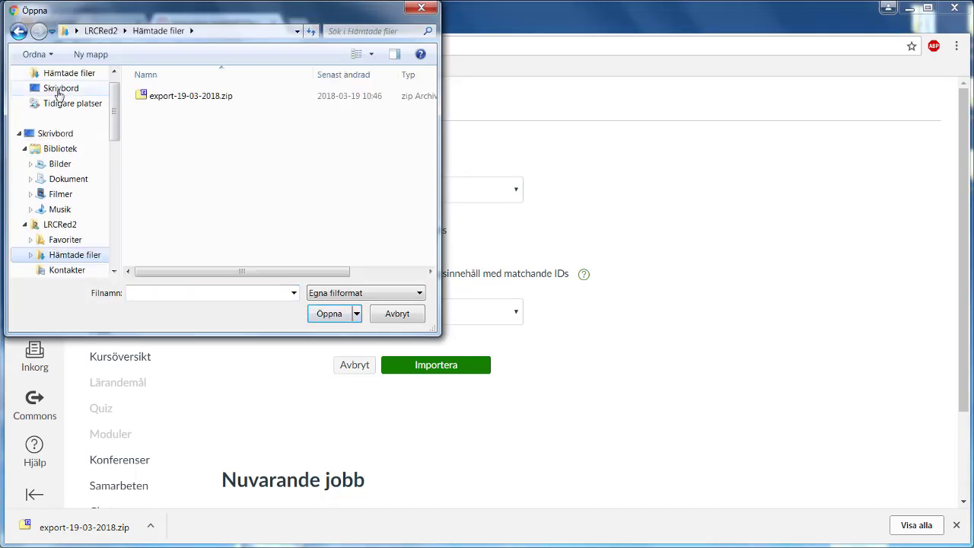
{"action": "left_click", "coordinate": [182, 99]}
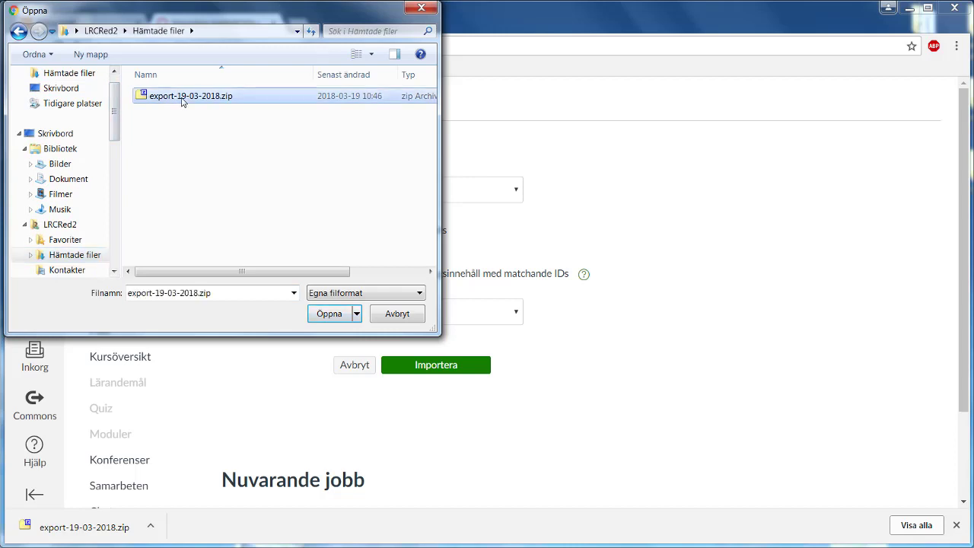
{"action": "left_click", "coordinate": [330, 314]}
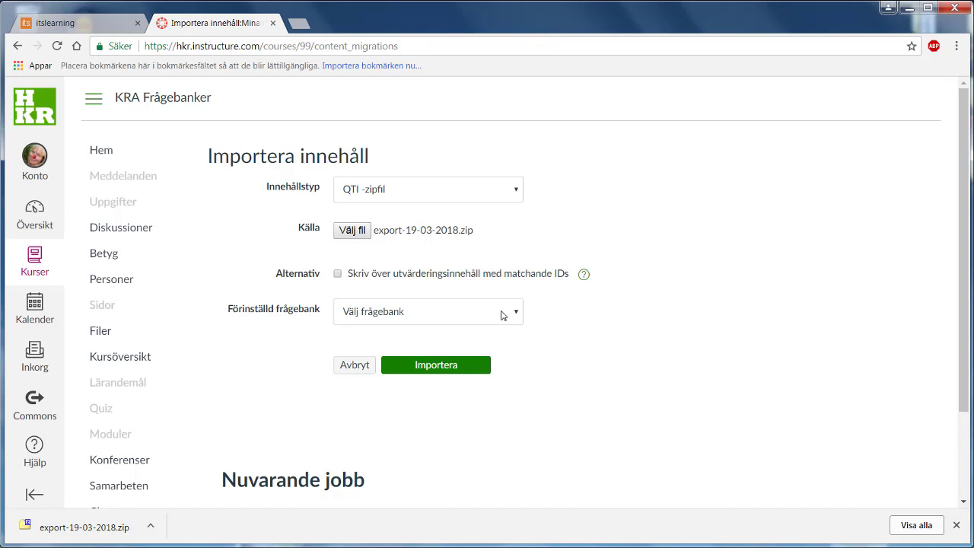
{"action": "left_click", "coordinate": [463, 367]}
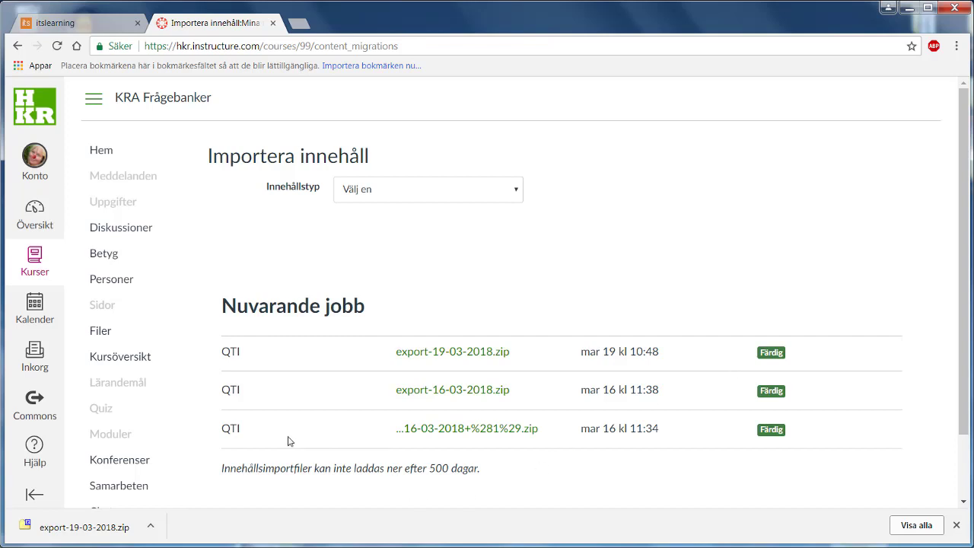
- Open the course's question bank management and rename the No Name - Mina frågebanker bank as Fanerogamfrågor
{"action": "left_click", "coordinate": [105, 413]}
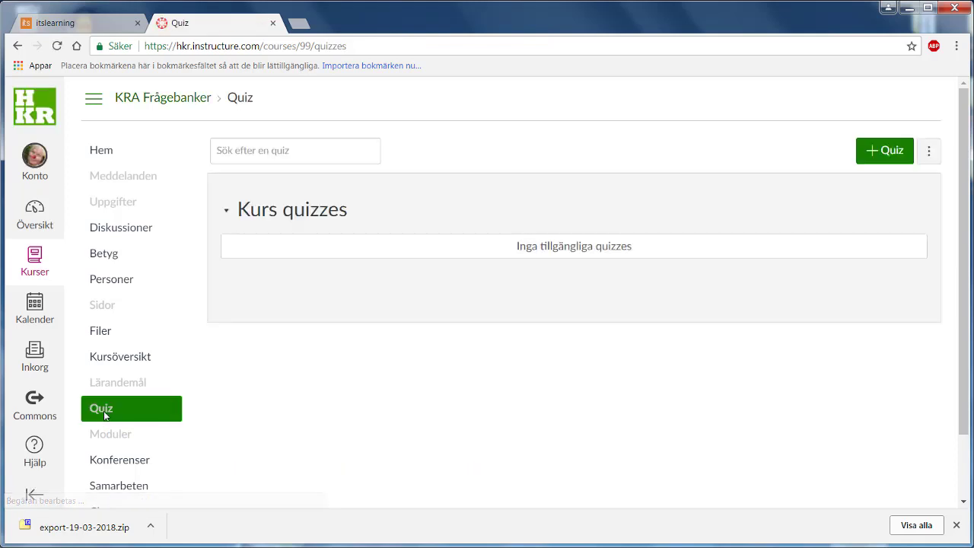
{"action": "left_click", "coordinate": [929, 153]}
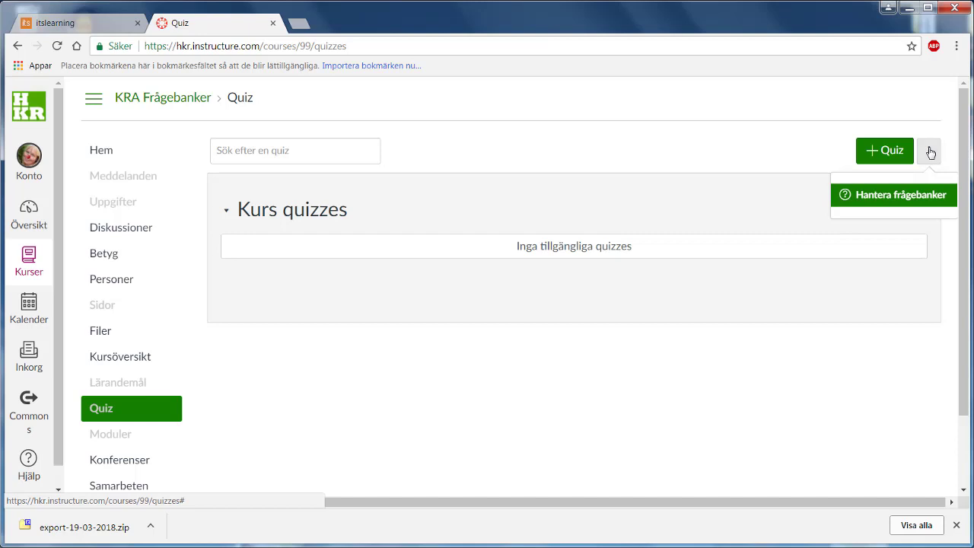
{"action": "left_click", "coordinate": [886, 196]}
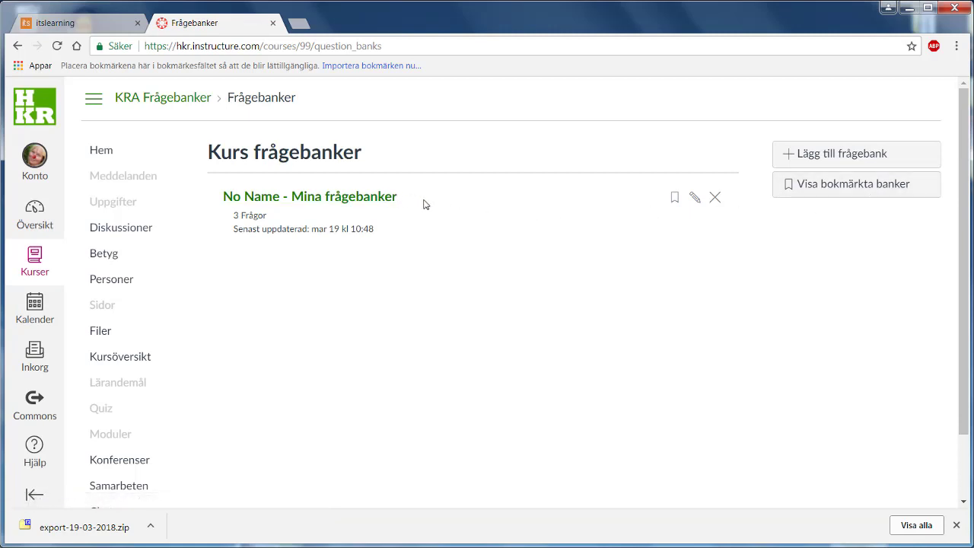
{"action": "left_click", "coordinate": [694, 198]}
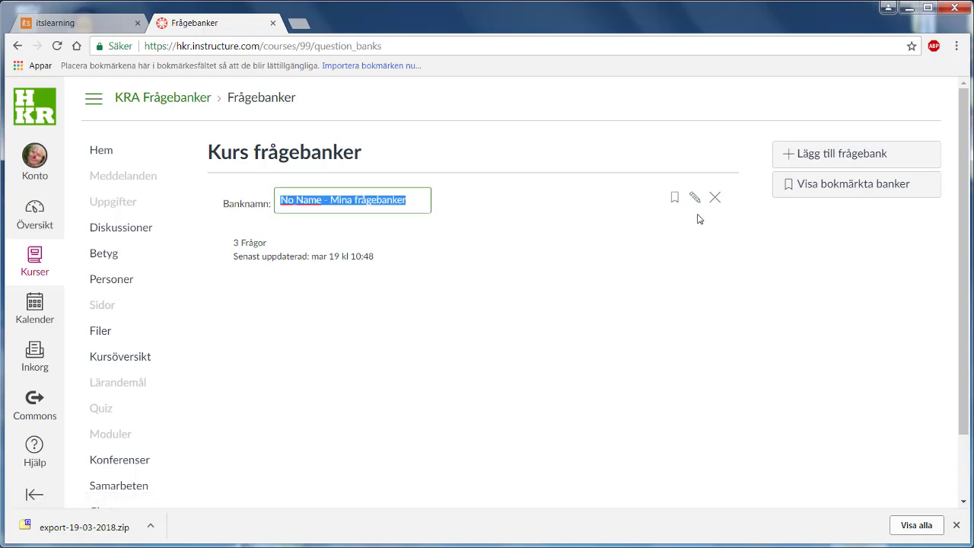
{"action": "type", "text": "Fanerogamfrågor"}
{"action": "key", "text": "Return"}
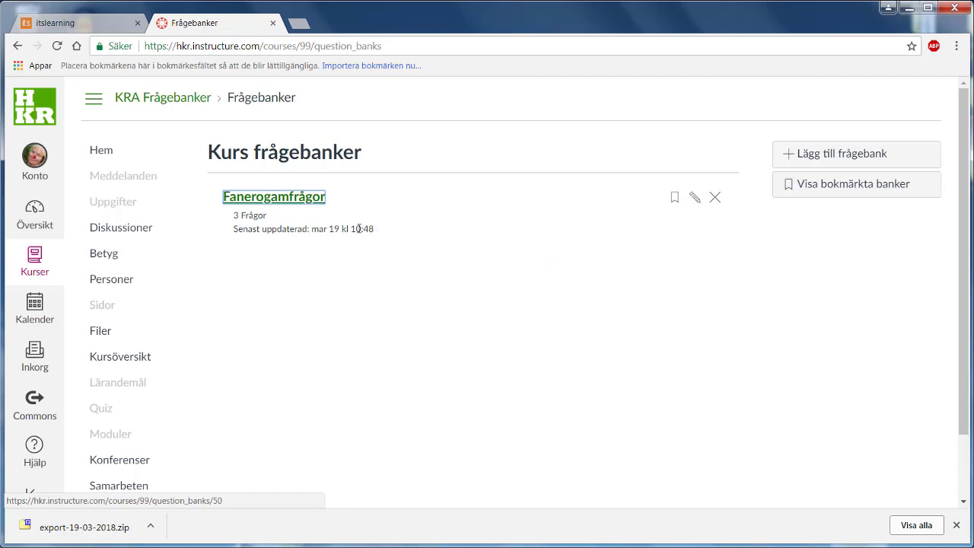
- Open the Fanerogamfrågor bank with question details shown and review the imported questions and their correct answers
{"action": "left_click", "coordinate": [296, 201]}
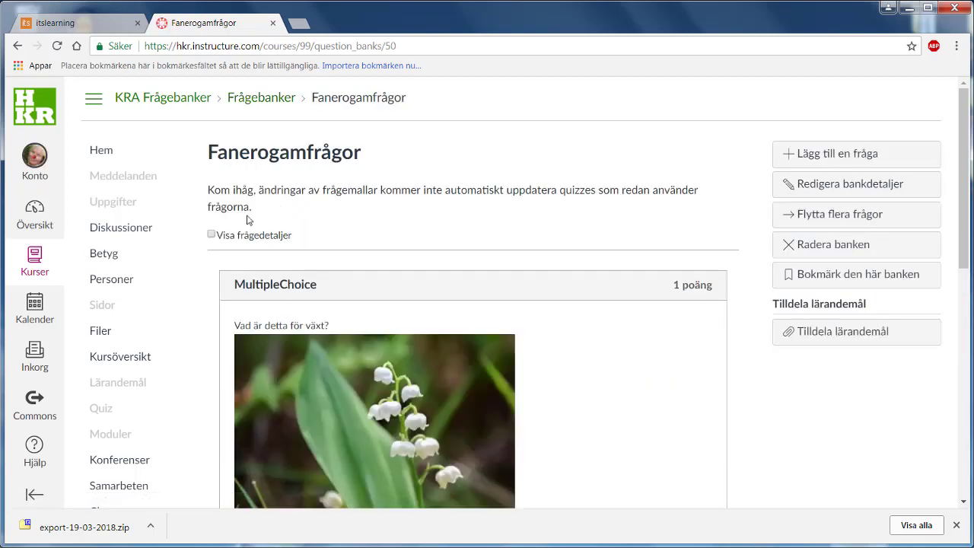
{"action": "left_click", "coordinate": [211, 236]}
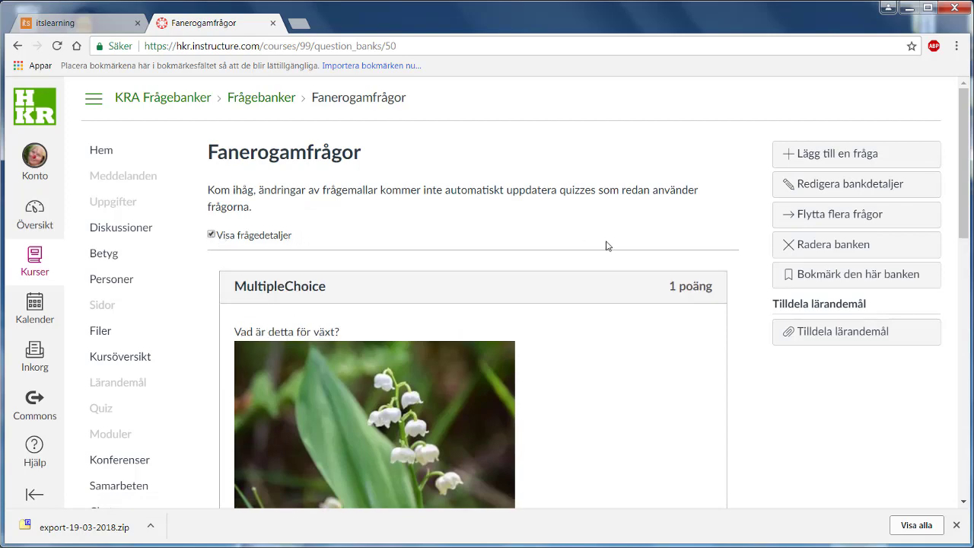
{"action": "scroll", "coordinate": [606, 246], "scroll_direction": "down", "scroll_amount": 2}
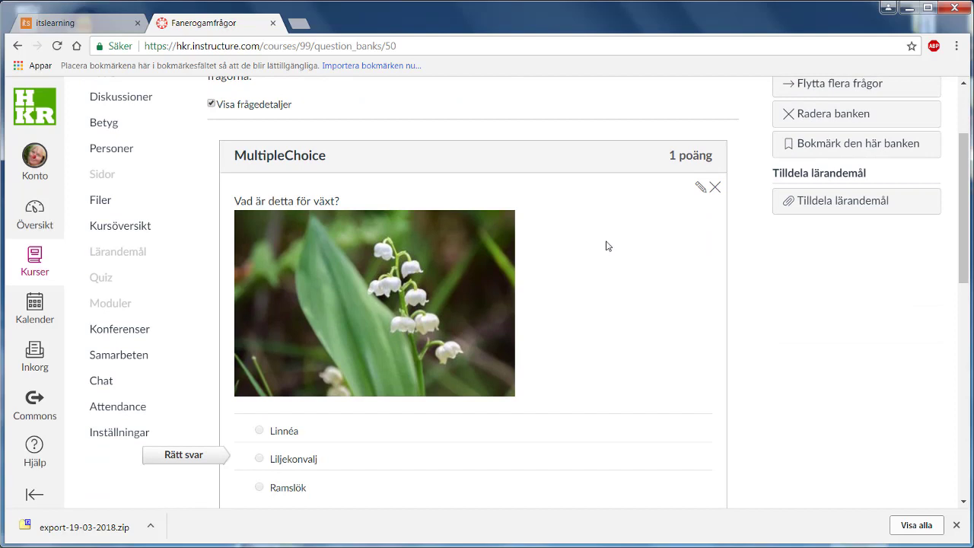
{"action": "scroll", "coordinate": [606, 246], "scroll_direction": "down", "scroll_amount": 1}
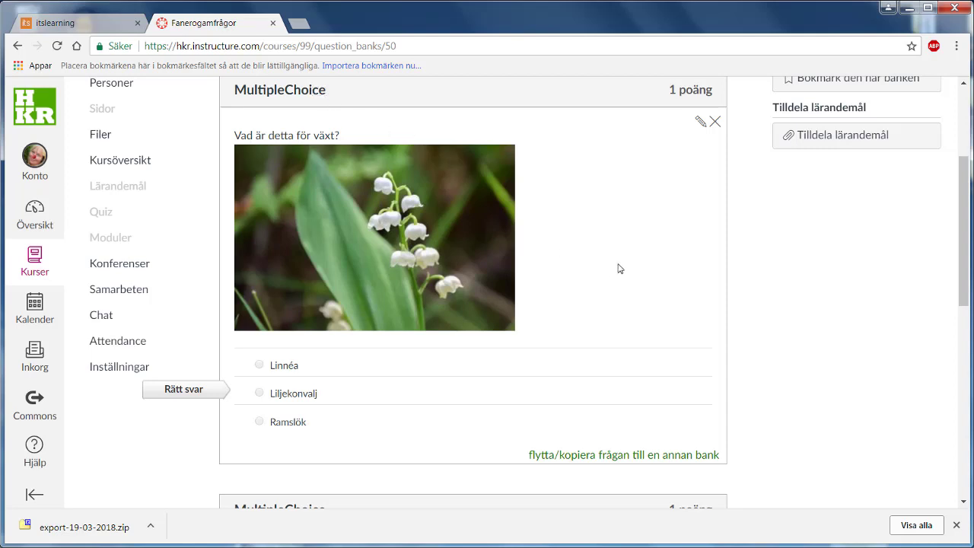
{"action": "scroll", "coordinate": [619, 268], "scroll_direction": "down", "scroll_amount": 4}
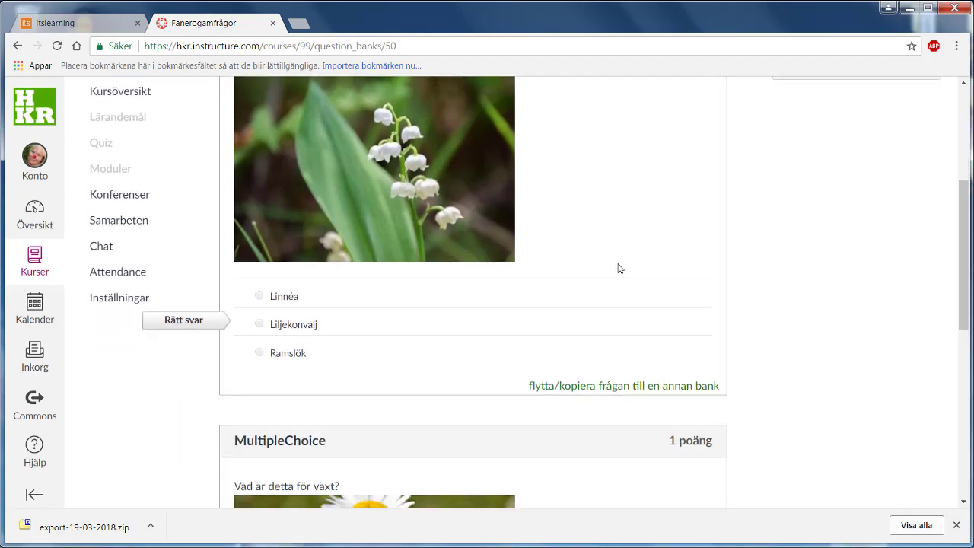
{"action": "scroll", "coordinate": [619, 268], "scroll_direction": "down", "scroll_amount": 2}
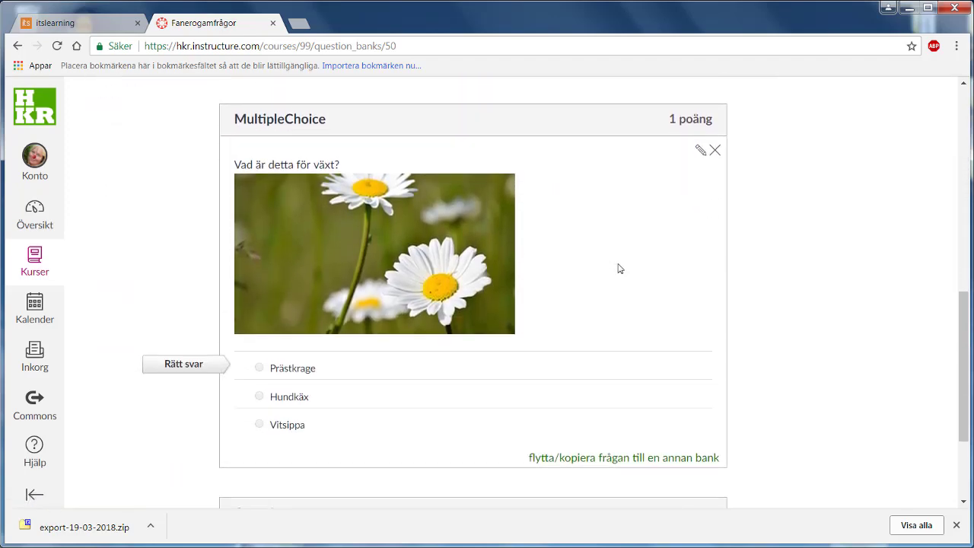
{"action": "scroll", "coordinate": [618, 267], "scroll_direction": "down", "scroll_amount": 3}
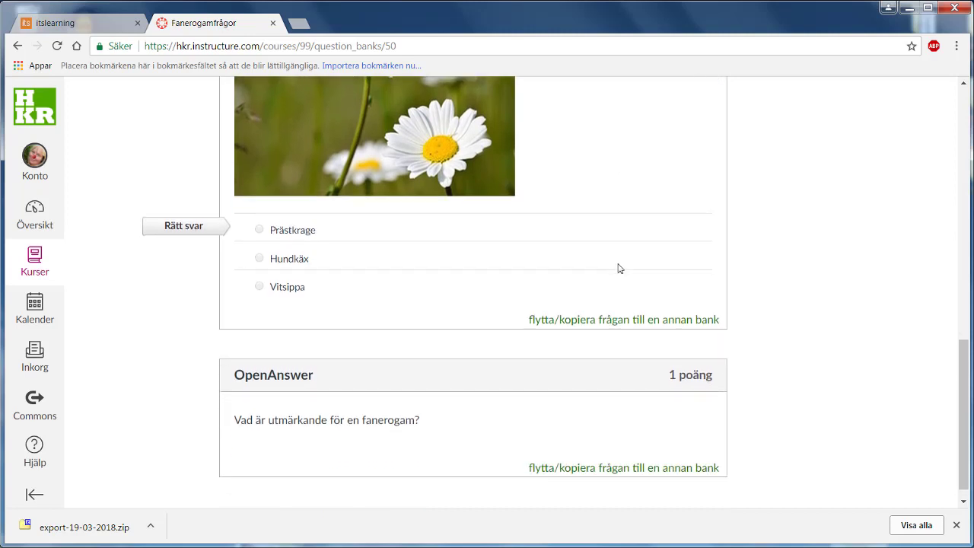
- Set the points of the OpenAnswer question "Vad är utmärkande för en fanerogam?" to 5 and update the question
{"action": "mouse_move", "coordinate": [558, 389]}
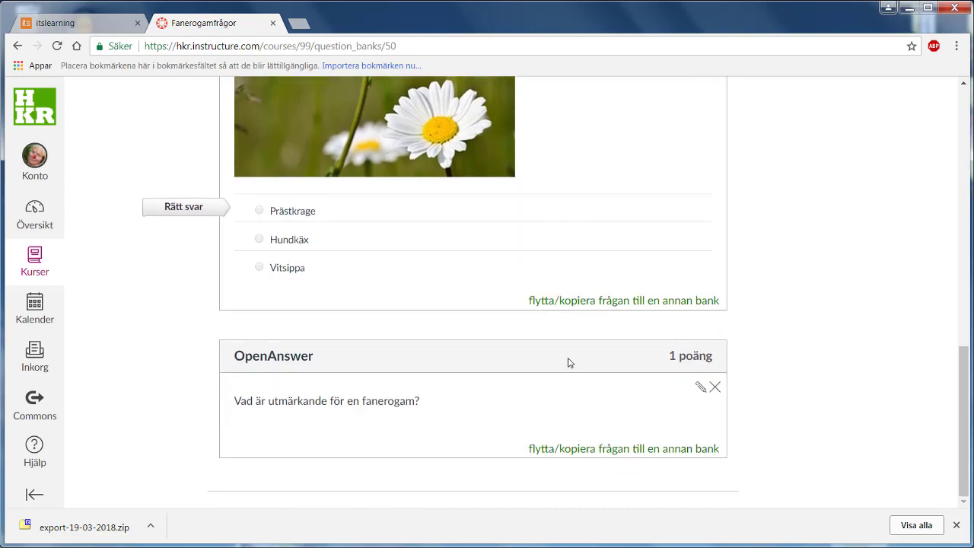
{"action": "left_click", "coordinate": [703, 391]}
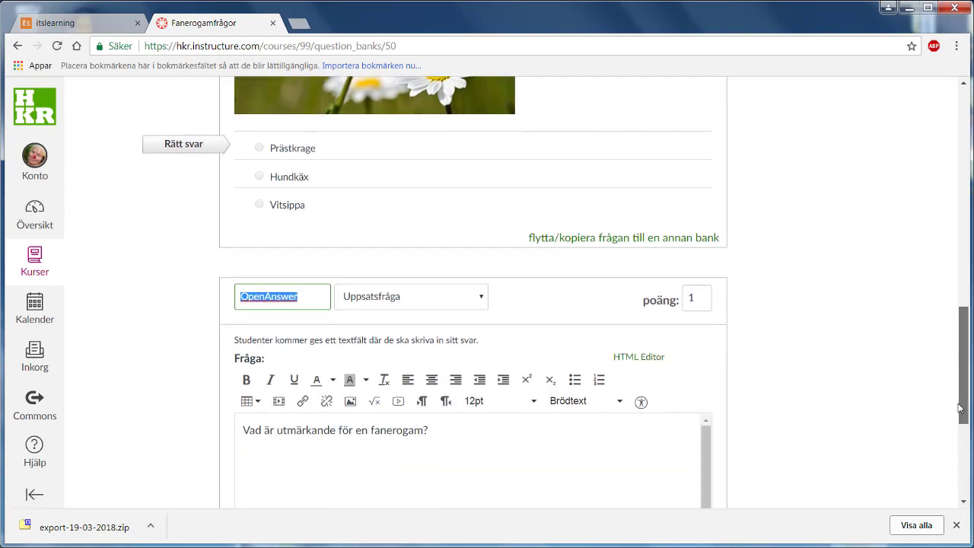
{"action": "scroll", "coordinate": [951, 453], "scroll_direction": "down", "scroll_amount": 3}
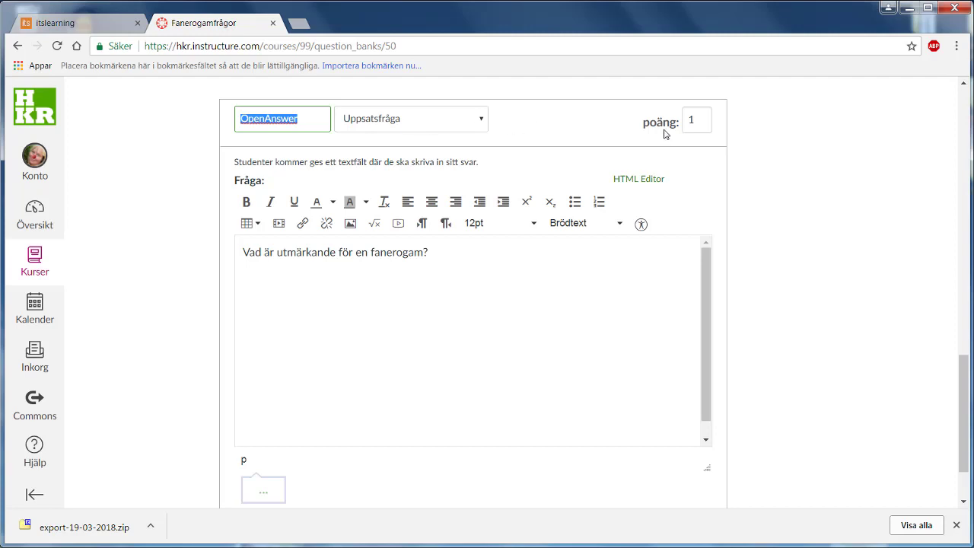
{"action": "double_click", "coordinate": [698, 123]}
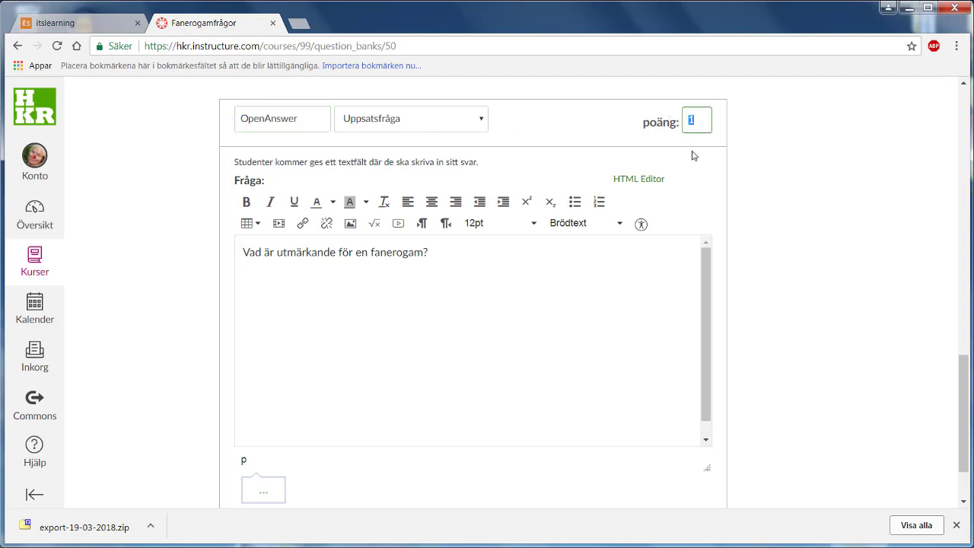
{"action": "type", "text": "5"}
{"action": "left_click", "coordinate": [766, 142]}
{"action": "scroll", "coordinate": [765, 163], "scroll_direction": "down", "scroll_amount": 2}
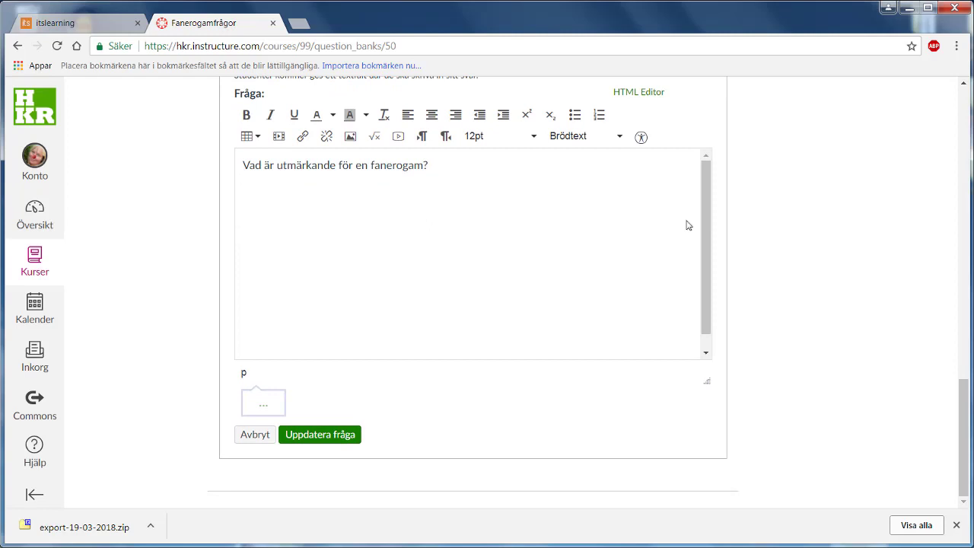
{"action": "left_click", "coordinate": [342, 435]}
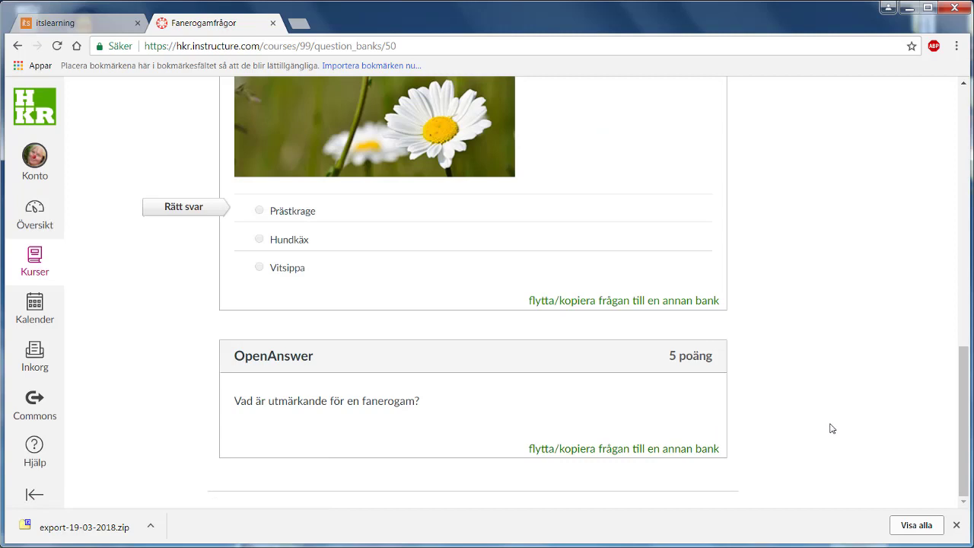
- Bookmark the Fanerogamfrågor question bank
{"action": "scroll", "coordinate": [214, 436], "scroll_direction": "up", "scroll_amount": 15}
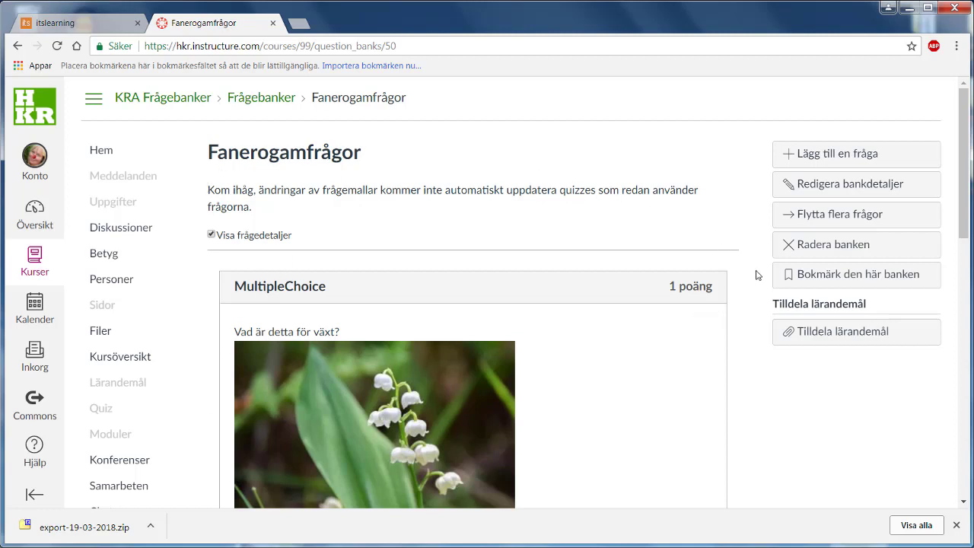
{"action": "left_click", "coordinate": [873, 279]}
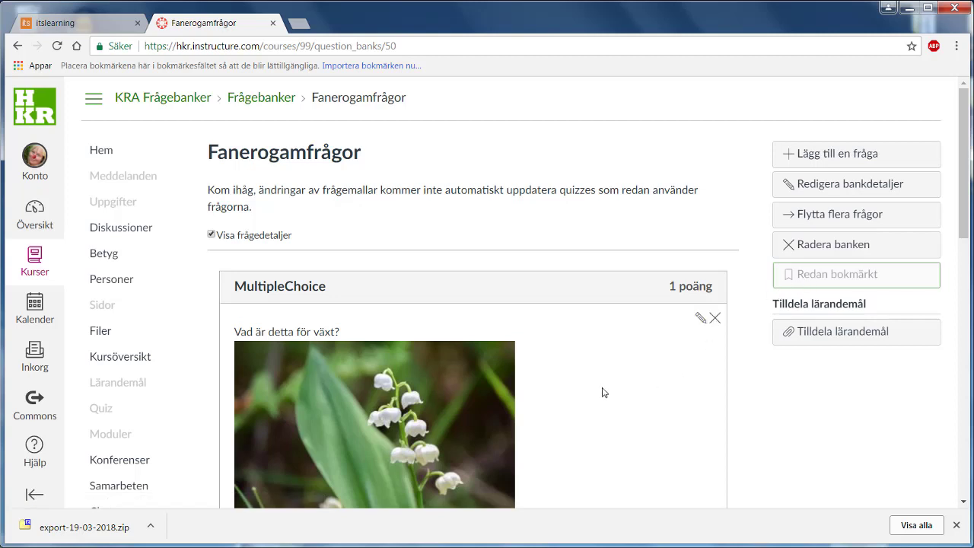
- Return to the course's list of question banks by way of its quiz page
{"action": "left_click", "coordinate": [109, 411]}
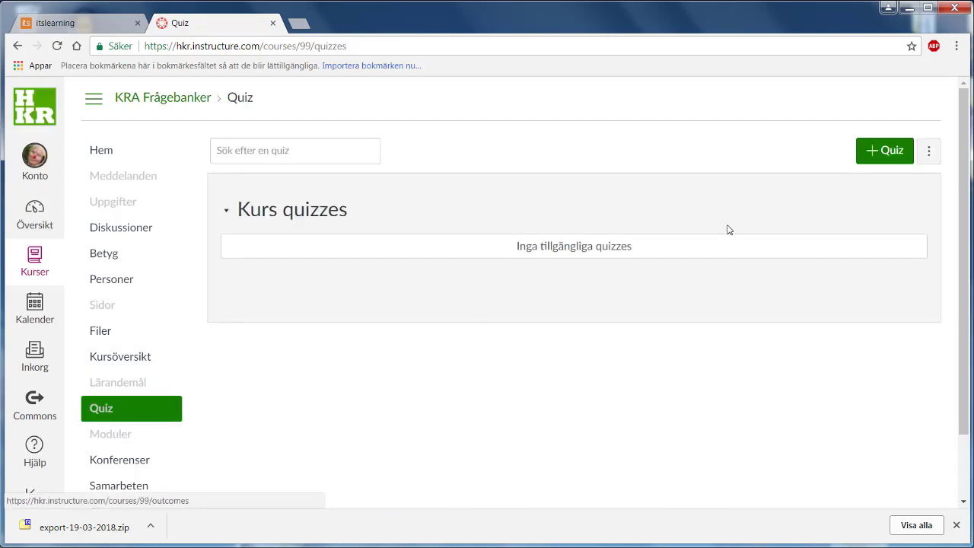
{"action": "left_click", "coordinate": [929, 152]}
{"action": "left_click", "coordinate": [923, 198]}
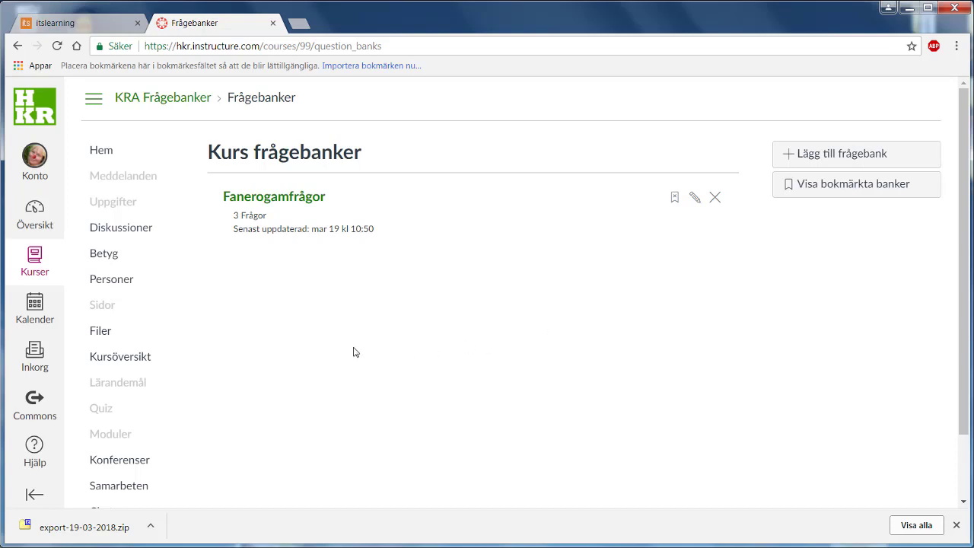
- In the Utveckling BA1234 course, add a new quiz named Fanerogamtestet to the Projektplanering module
{"action": "left_click", "coordinate": [33, 257]}
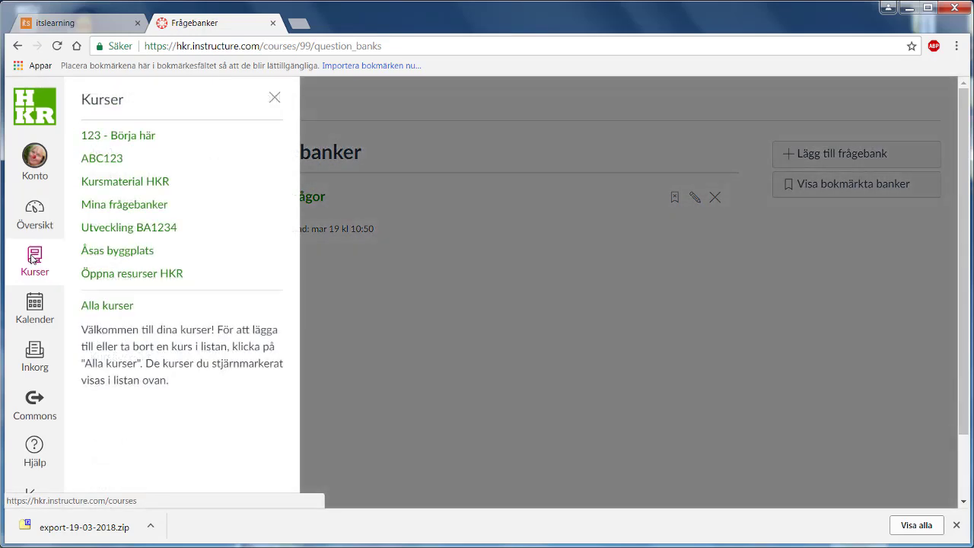
{"action": "left_click", "coordinate": [144, 232]}
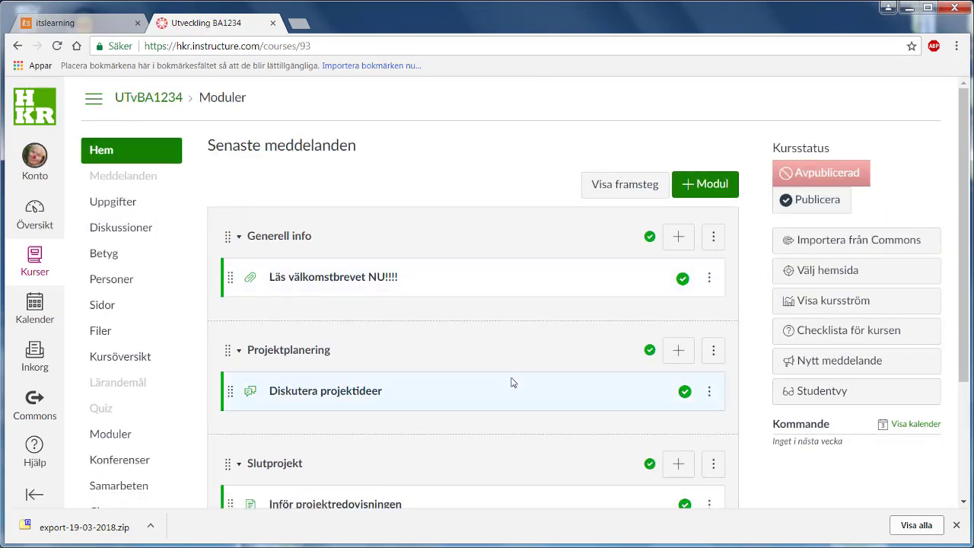
{"action": "left_click", "coordinate": [678, 352]}
{"action": "left_click", "coordinate": [392, 186]}
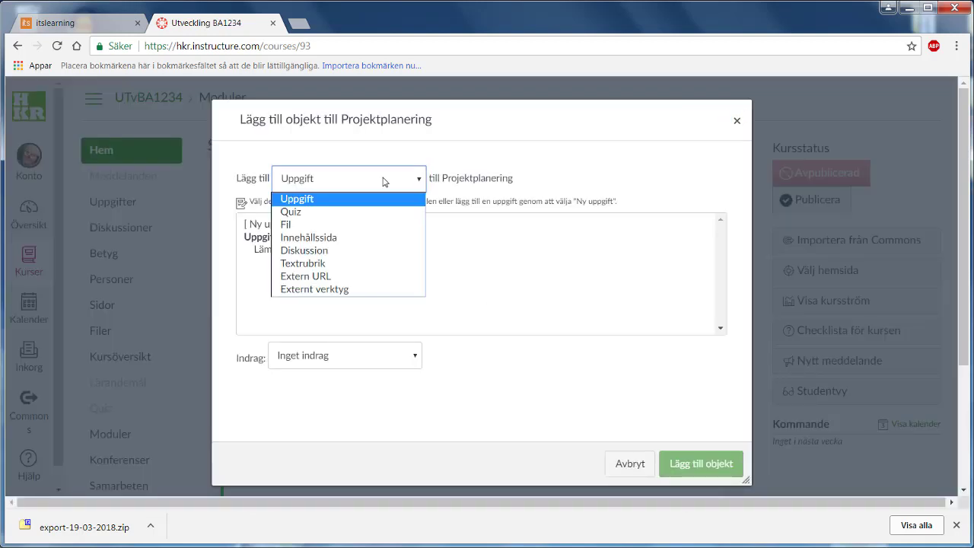
{"action": "left_click", "coordinate": [346, 211]}
{"action": "left_click", "coordinate": [280, 225]}
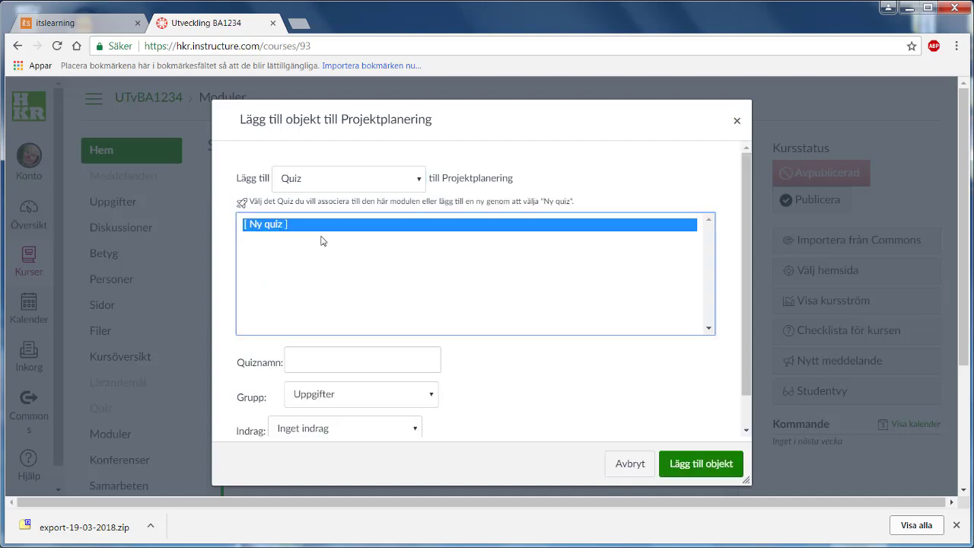
{"action": "left_click", "coordinate": [318, 358]}
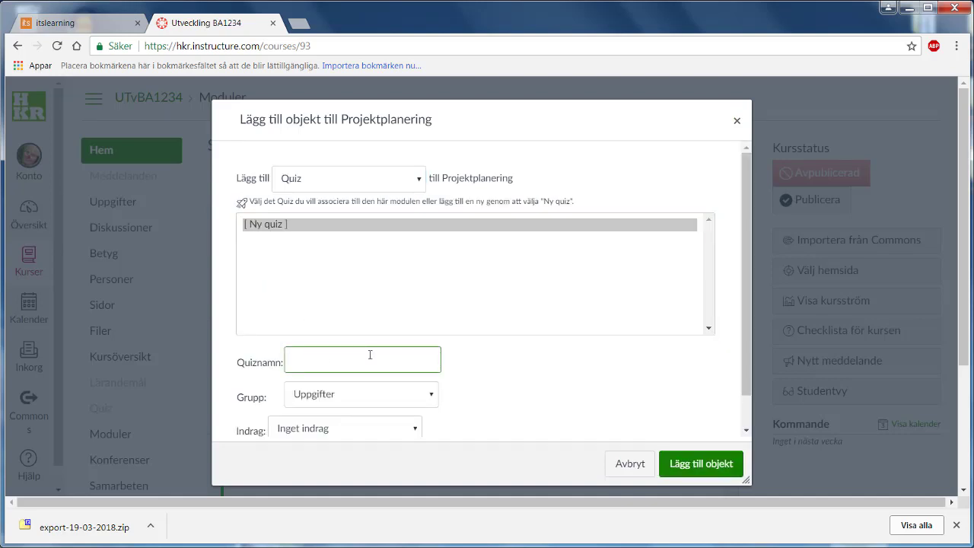
{"action": "type", "text": "Fanerogamtestet"}
{"action": "left_click", "coordinate": [700, 464]}
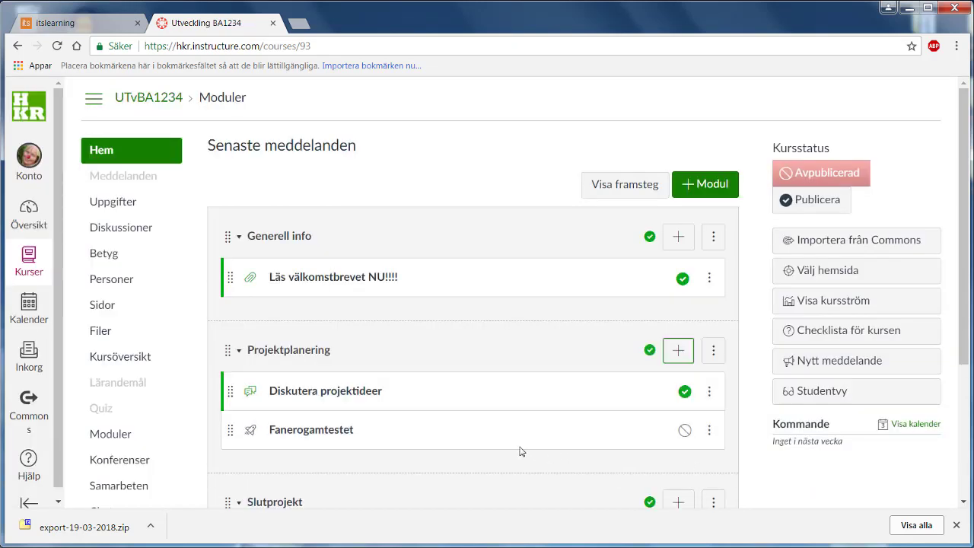
- Edit the Fanerogamtestet quiz and add all questions from the Fanerogamfrågor bank without a question group
{"action": "left_click", "coordinate": [321, 432]}
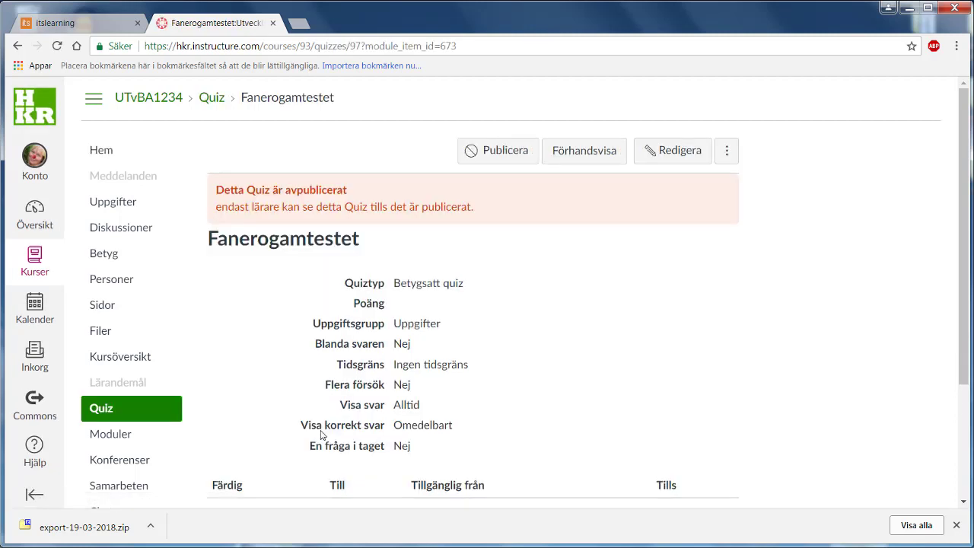
{"action": "left_click", "coordinate": [679, 150]}
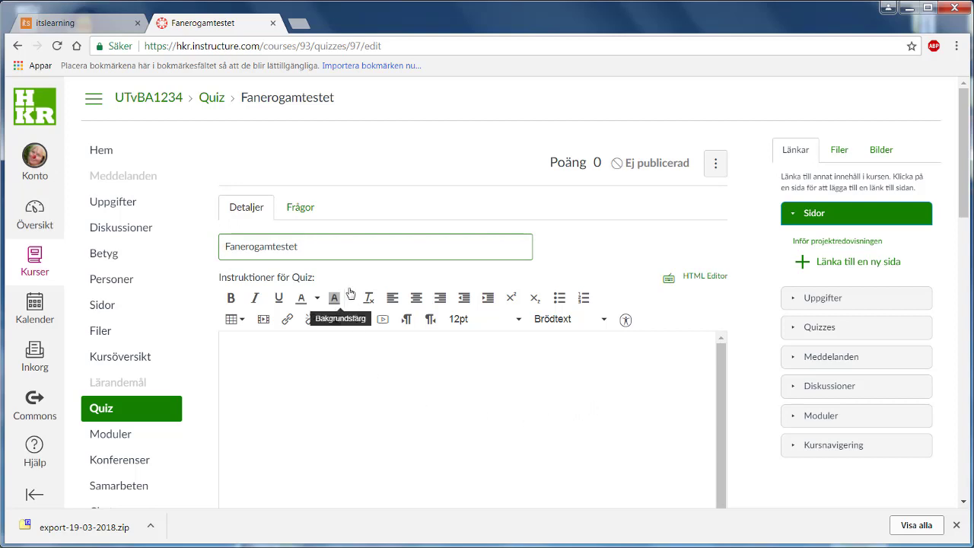
{"action": "left_click", "coordinate": [301, 210]}
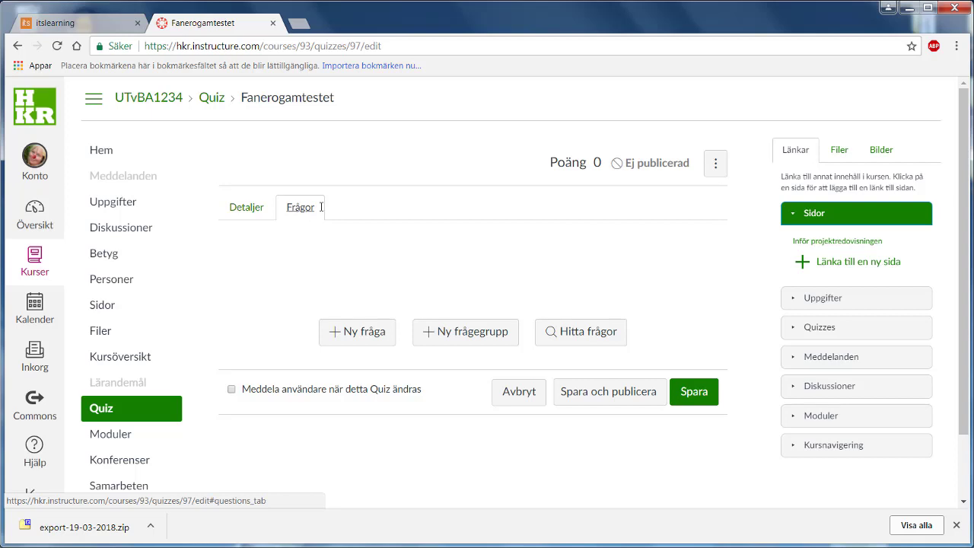
{"action": "left_click", "coordinate": [595, 333]}
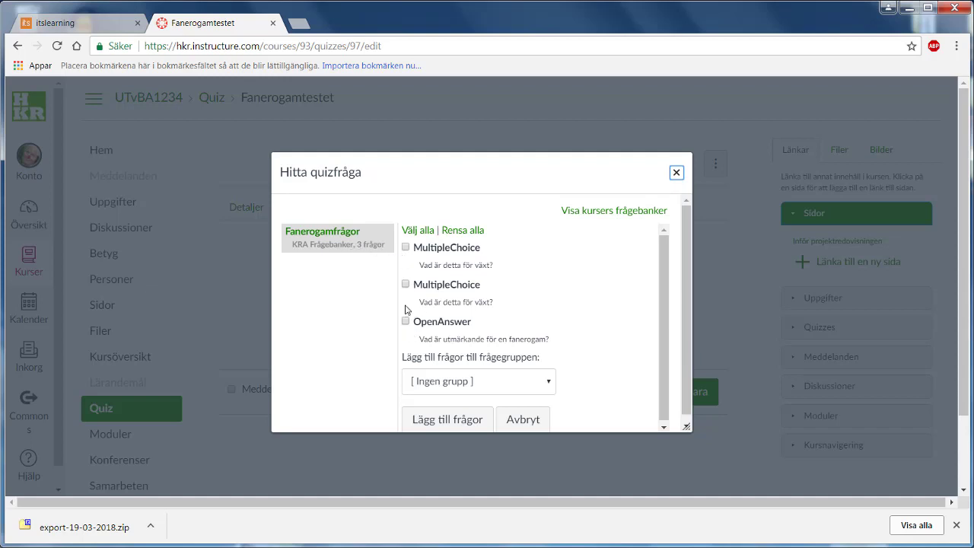
{"action": "left_click", "coordinate": [422, 236]}
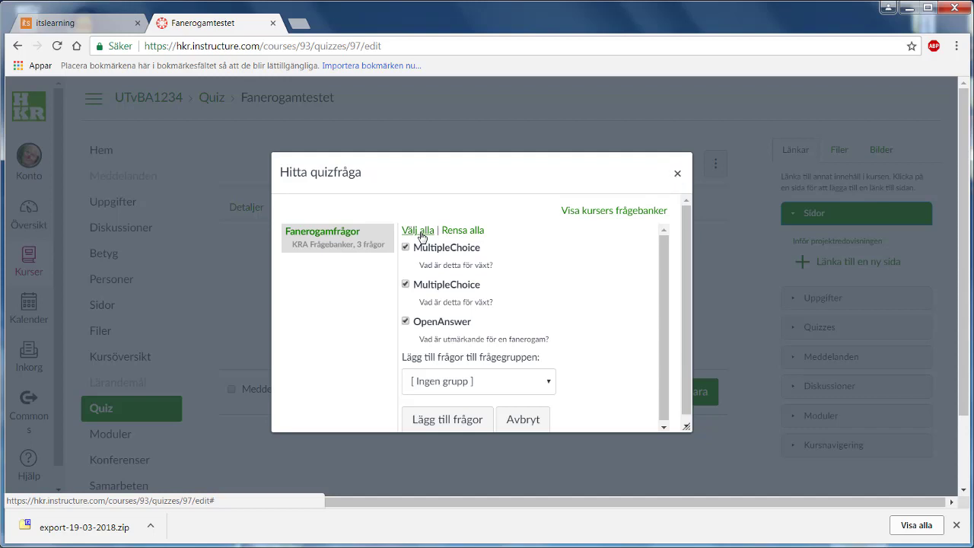
{"action": "left_click", "coordinate": [469, 420]}
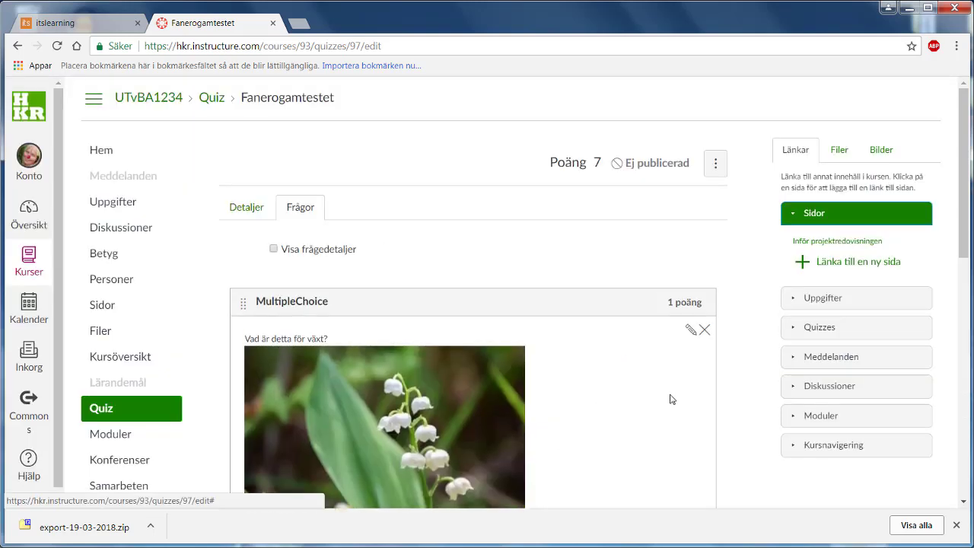
- Look through the questions added to the quiz and save it without publishing
{"action": "scroll", "coordinate": [739, 347], "scroll_direction": "down", "scroll_amount": 5}
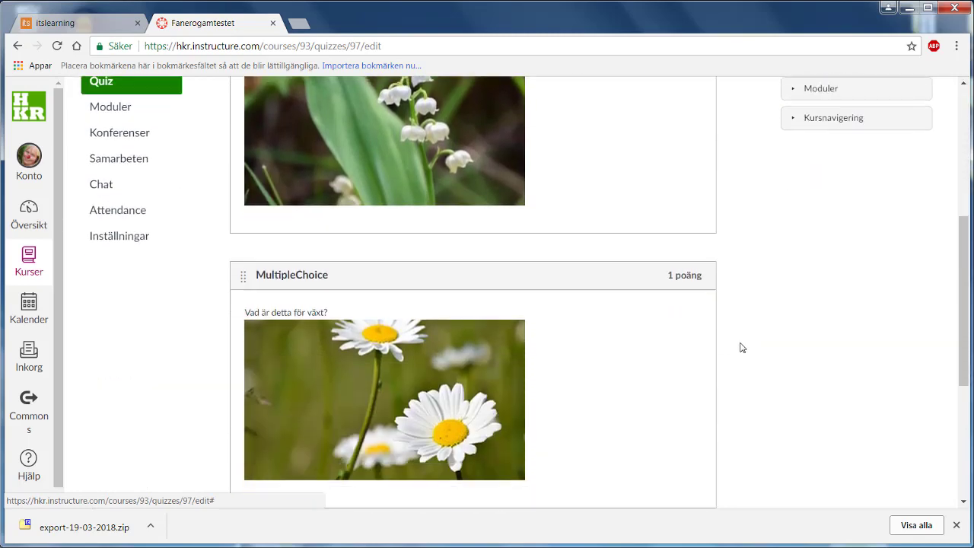
{"action": "scroll", "coordinate": [742, 347], "scroll_direction": "down", "scroll_amount": 3}
{"action": "scroll", "coordinate": [800, 334], "scroll_direction": "down", "scroll_amount": 1}
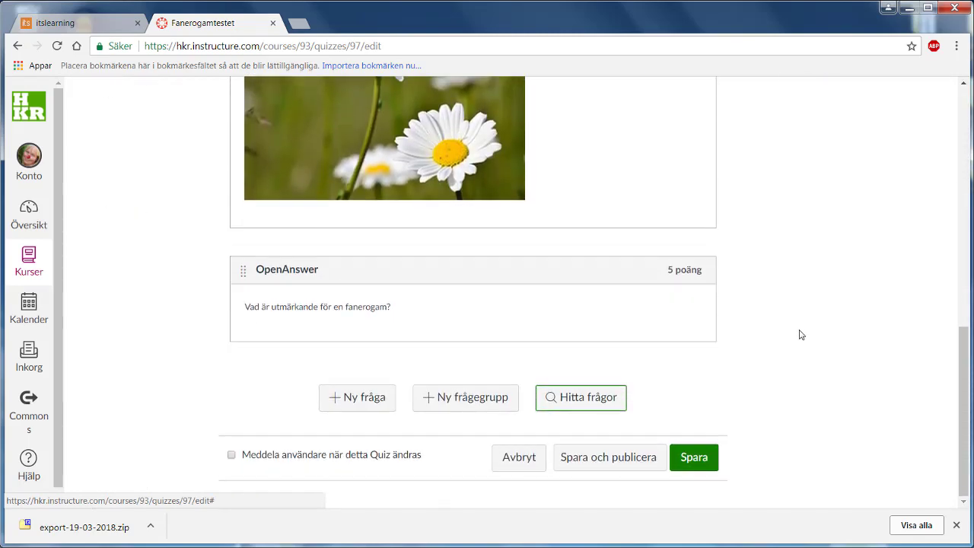
{"action": "scroll", "coordinate": [800, 335], "scroll_direction": "up", "scroll_amount": 3}
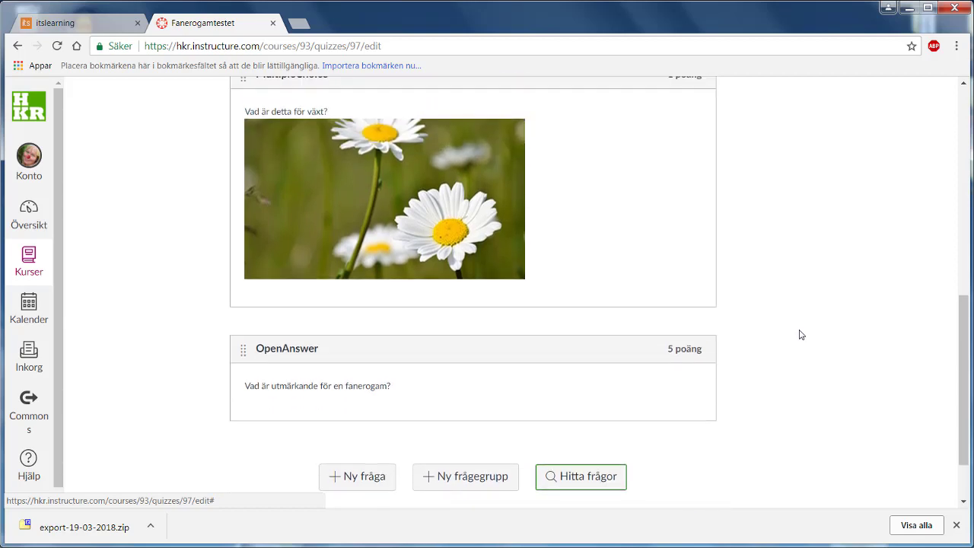
{"action": "scroll", "coordinate": [784, 322], "scroll_direction": "down", "scroll_amount": 3}
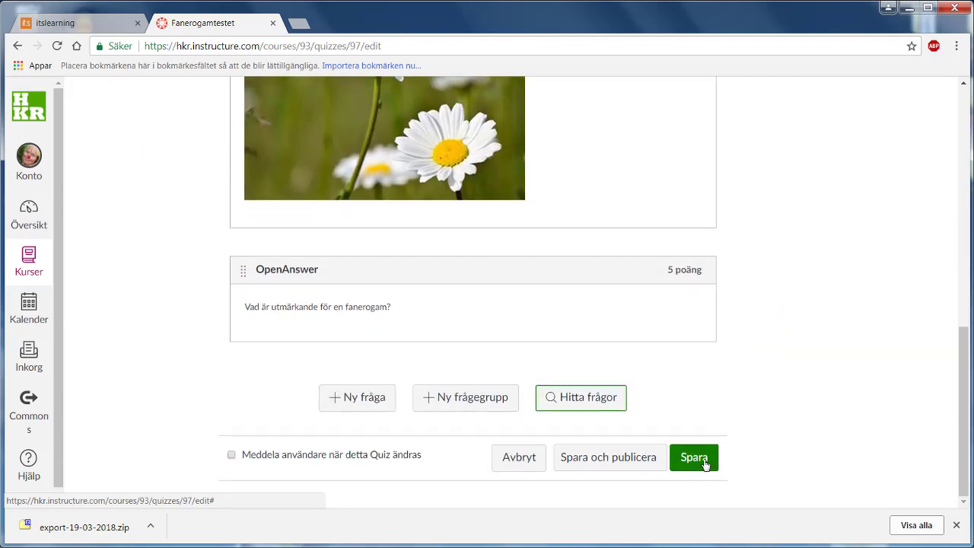
{"action": "left_click", "coordinate": [703, 460]}
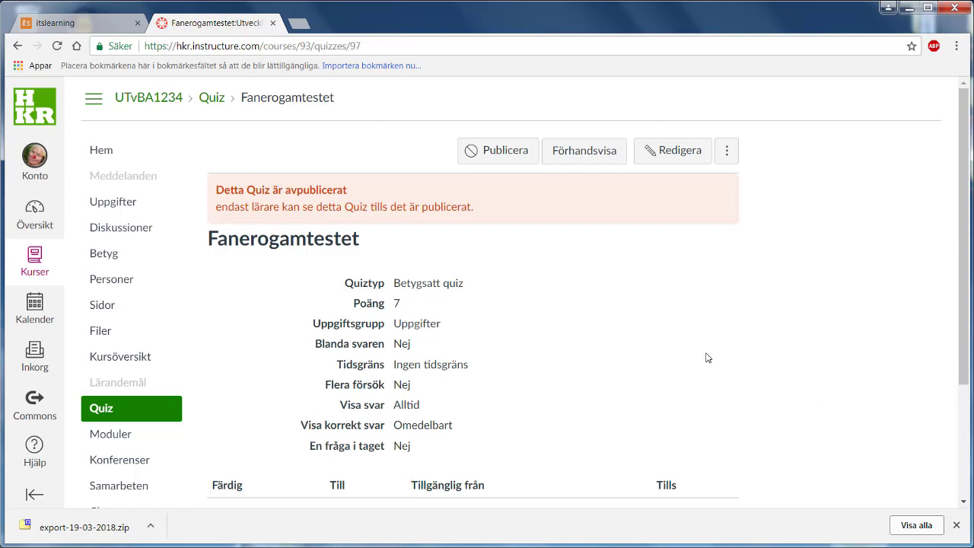
- Enable Blanda svaren in the Fanerogamtestet quiz details, review the remaining options, and save and publish the quiz
{"action": "left_click", "coordinate": [669, 153]}
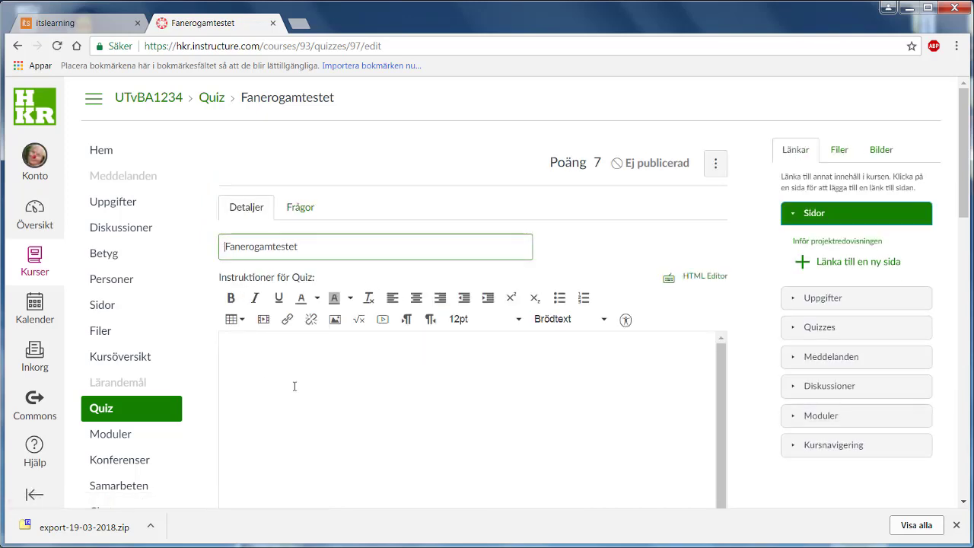
{"action": "scroll", "coordinate": [815, 370], "scroll_direction": "down", "scroll_amount": 4}
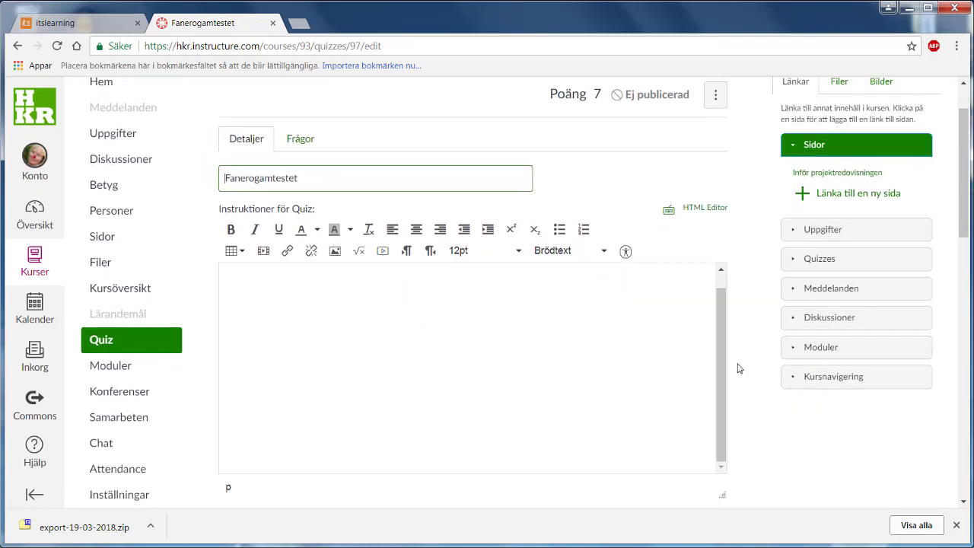
{"action": "scroll", "coordinate": [736, 351], "scroll_direction": "down", "scroll_amount": 2}
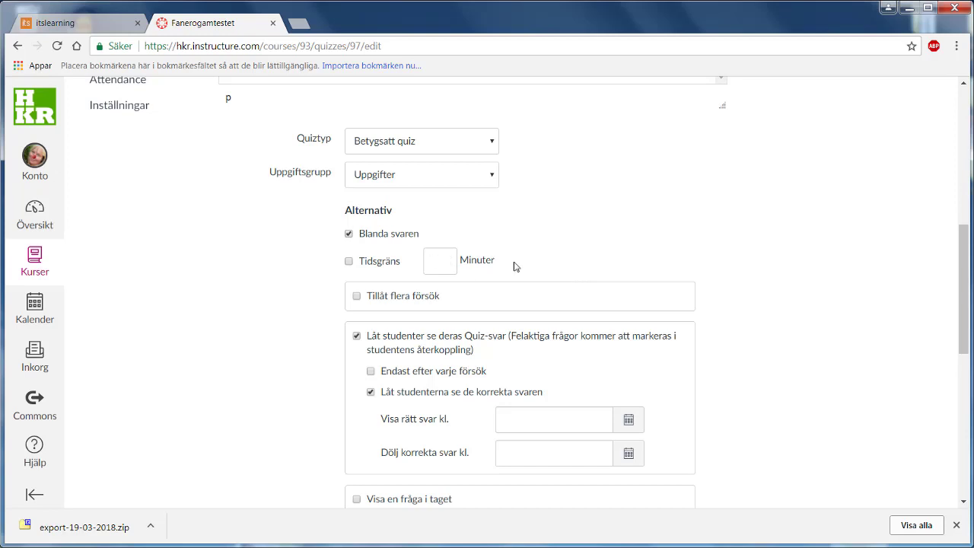
{"action": "scroll", "coordinate": [632, 254], "scroll_direction": "down", "scroll_amount": 1}
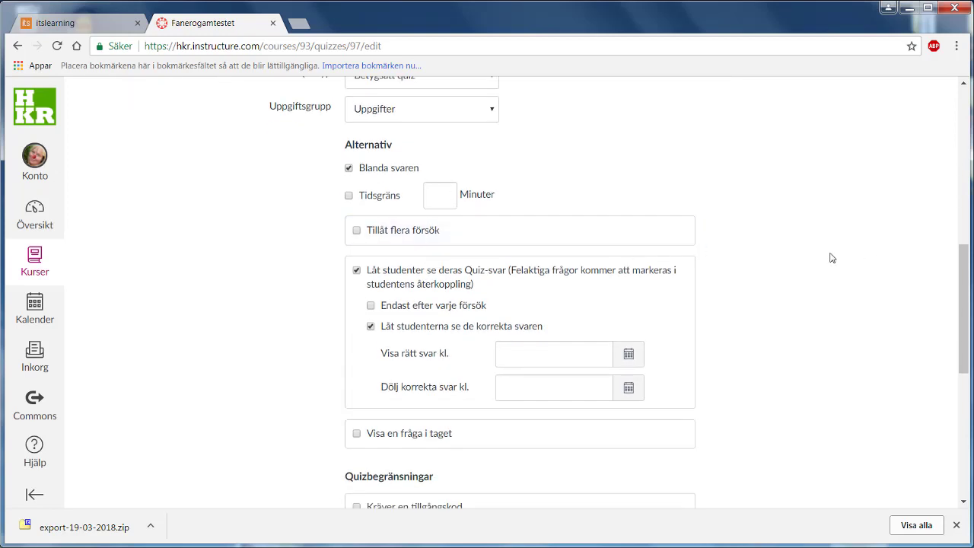
{"action": "scroll", "coordinate": [784, 252], "scroll_direction": "down", "scroll_amount": 2}
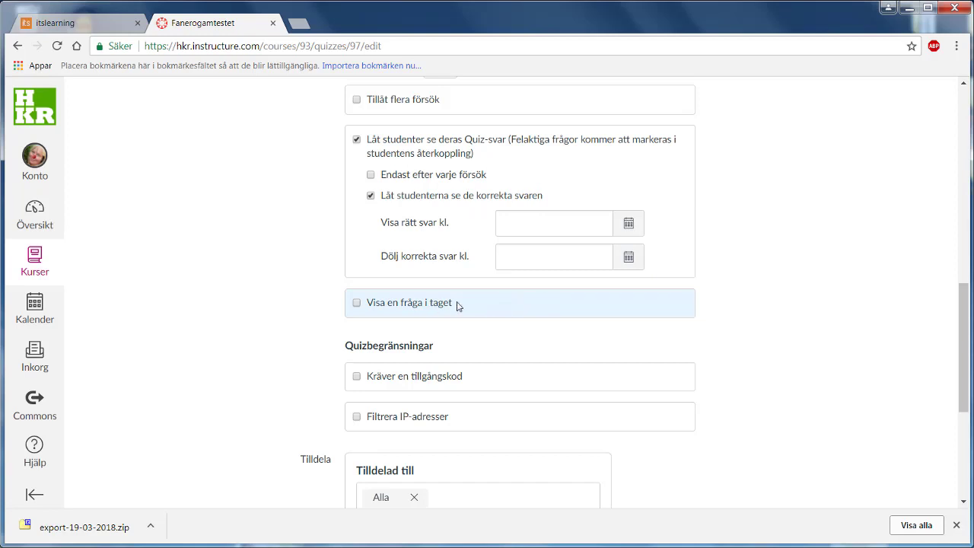
{"action": "scroll", "coordinate": [761, 304], "scroll_direction": "down", "scroll_amount": 1}
{"action": "scroll", "coordinate": [761, 304], "scroll_direction": "down", "scroll_amount": 1}
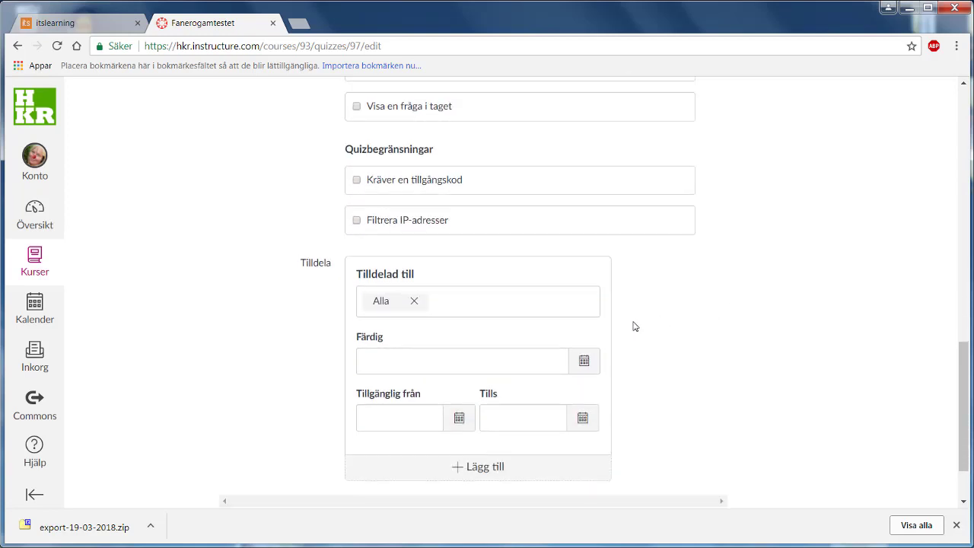
{"action": "scroll", "coordinate": [808, 304], "scroll_direction": "down", "scroll_amount": 1}
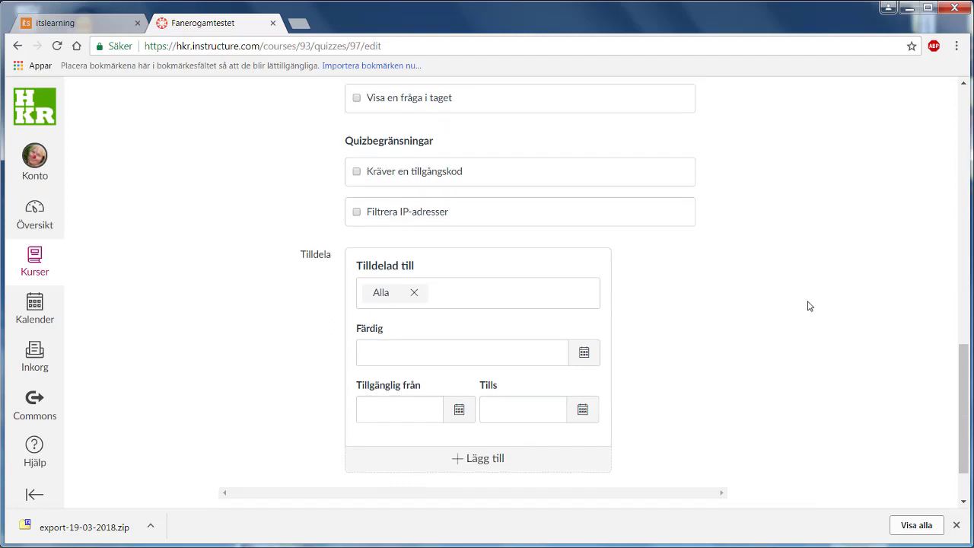
{"action": "left_click", "coordinate": [609, 458]}
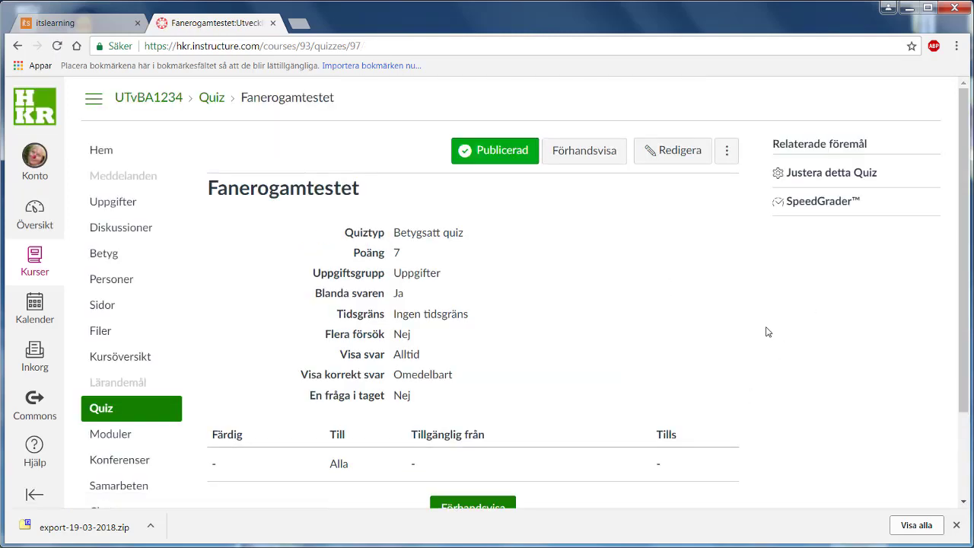
- Preview the Fanerogamtestet quiz and look through its questions and answer options as a student sees them
{"action": "left_click", "coordinate": [590, 154]}
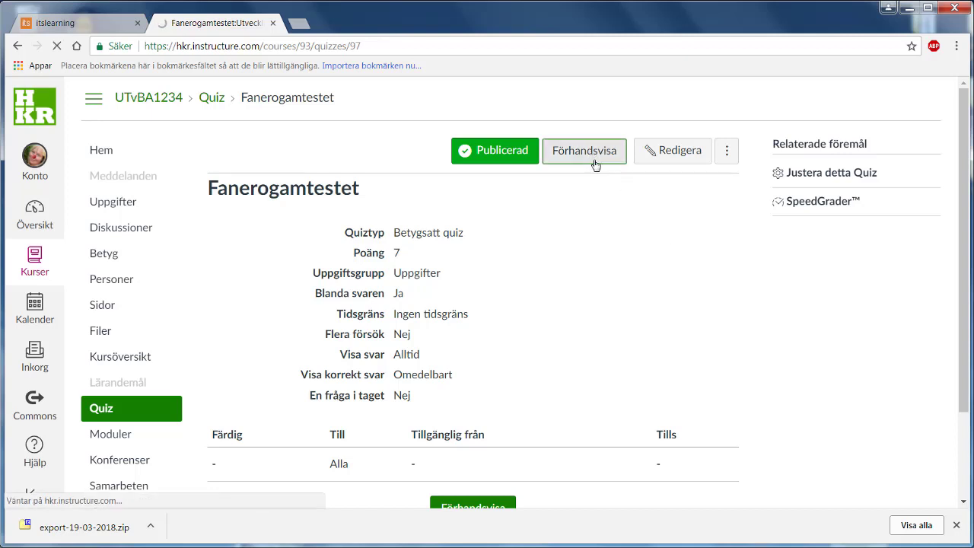
{"action": "scroll", "coordinate": [787, 362], "scroll_direction": "down", "scroll_amount": 3}
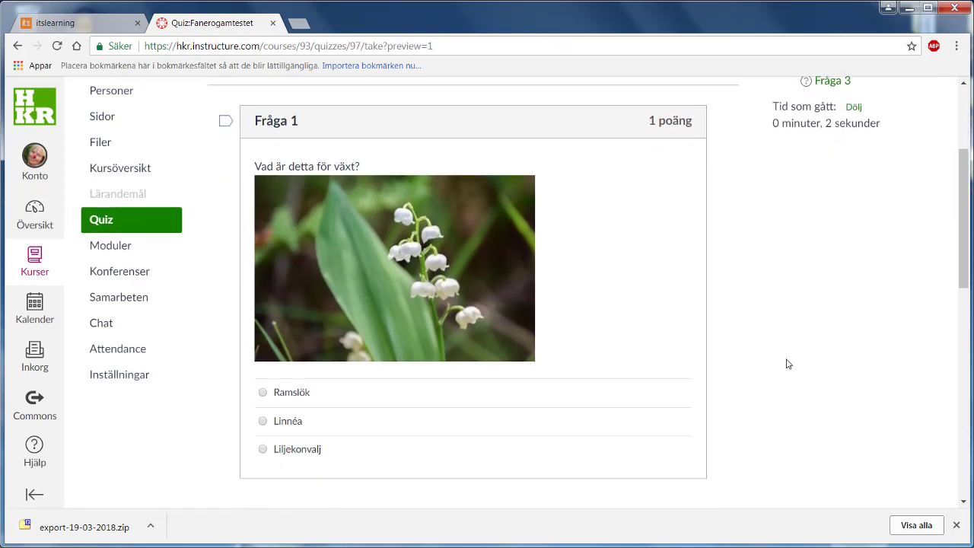
{"action": "scroll", "coordinate": [787, 363], "scroll_direction": "down", "scroll_amount": 3}
{"action": "scroll", "coordinate": [765, 343], "scroll_direction": "down", "scroll_amount": 3}
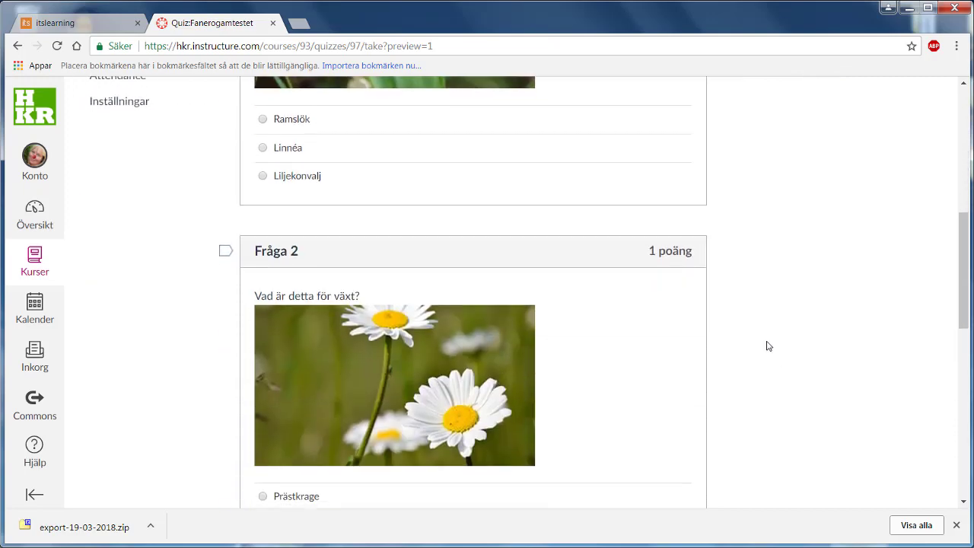
{"action": "scroll", "coordinate": [767, 345], "scroll_direction": "down", "scroll_amount": 1}
{"action": "scroll", "coordinate": [767, 345], "scroll_direction": "down", "scroll_amount": 4}
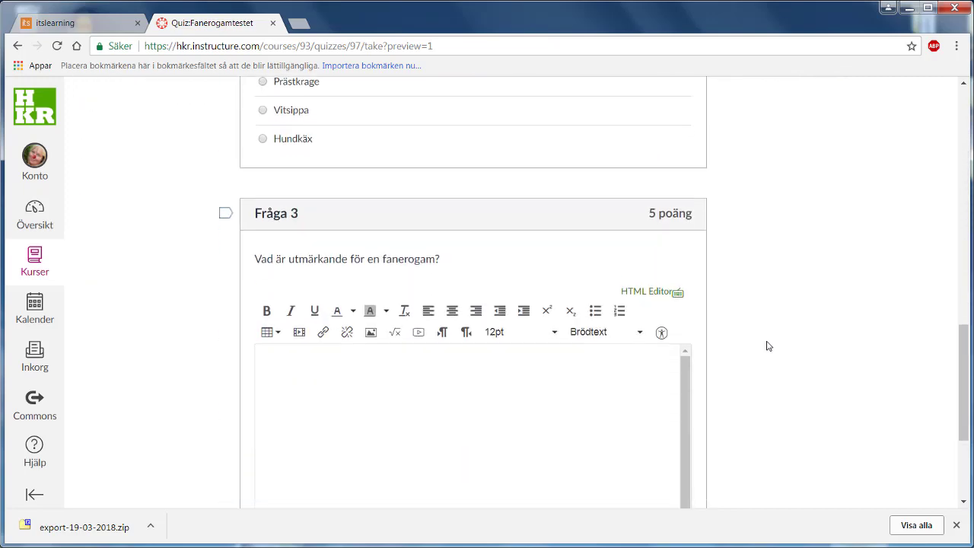